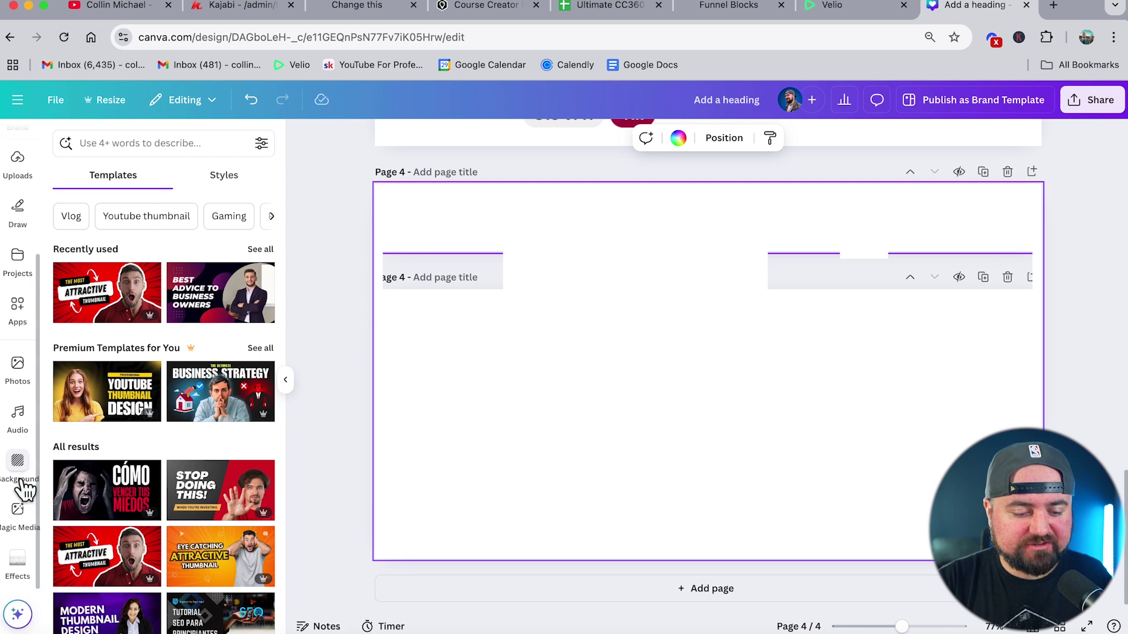
- Fill page 4 with golden-yellow #FFCD54, then duplicate it as page 5 with a light-yellow gradient
{"action": "left_click", "coordinate": [17, 464]}
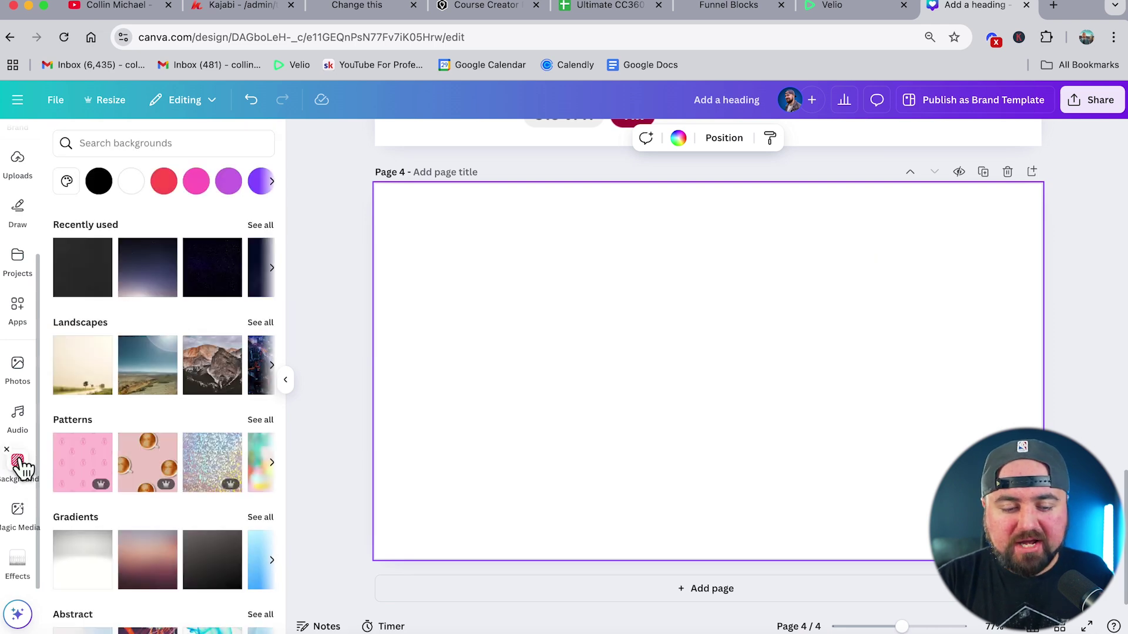
{"action": "left_click", "coordinate": [156, 144]}
{"action": "type", "text": "ye"}
{"action": "key", "text": "Return"}
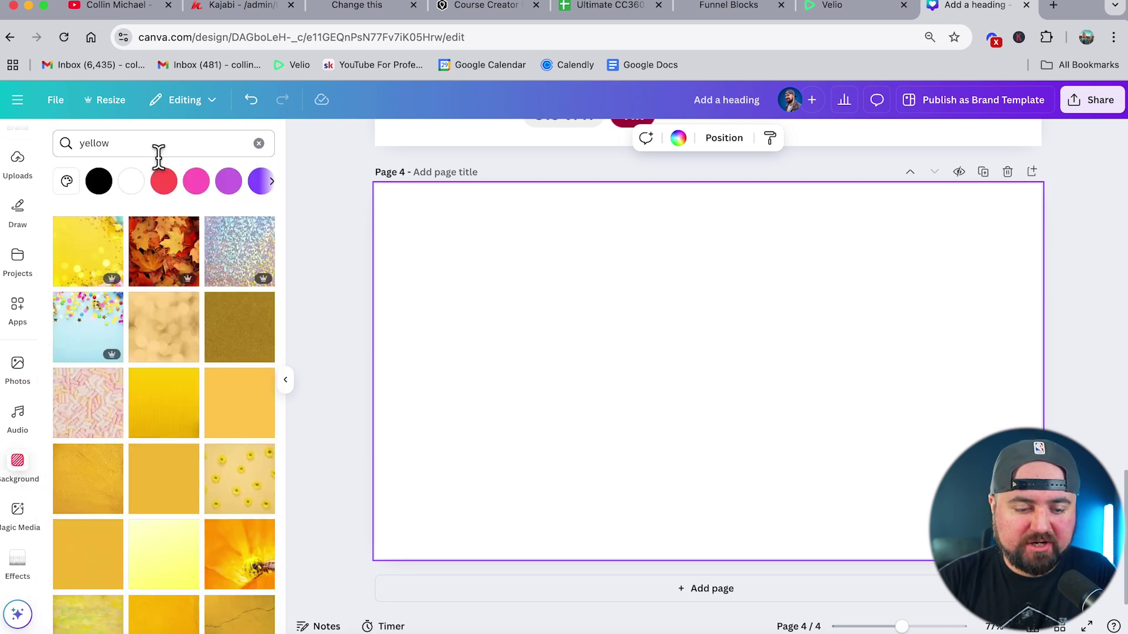
{"action": "scroll", "coordinate": [192, 370], "scroll_direction": "down", "scroll_amount": 1}
{"action": "left_click", "coordinate": [240, 367]}
{"action": "left_click", "coordinate": [983, 173]}
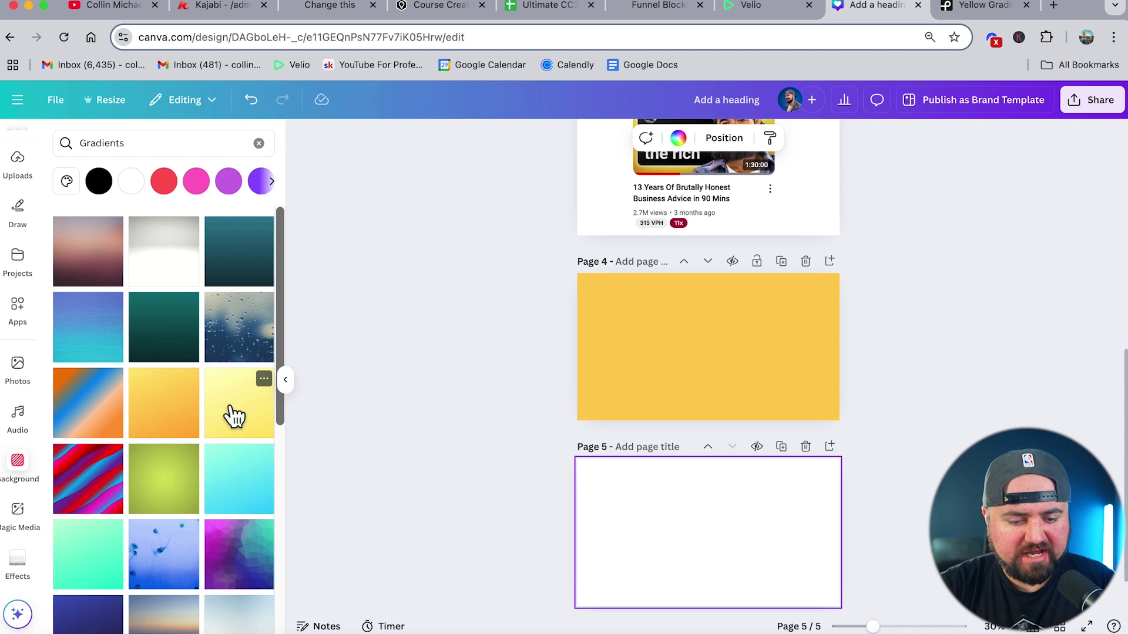
{"action": "left_click", "coordinate": [232, 413]}
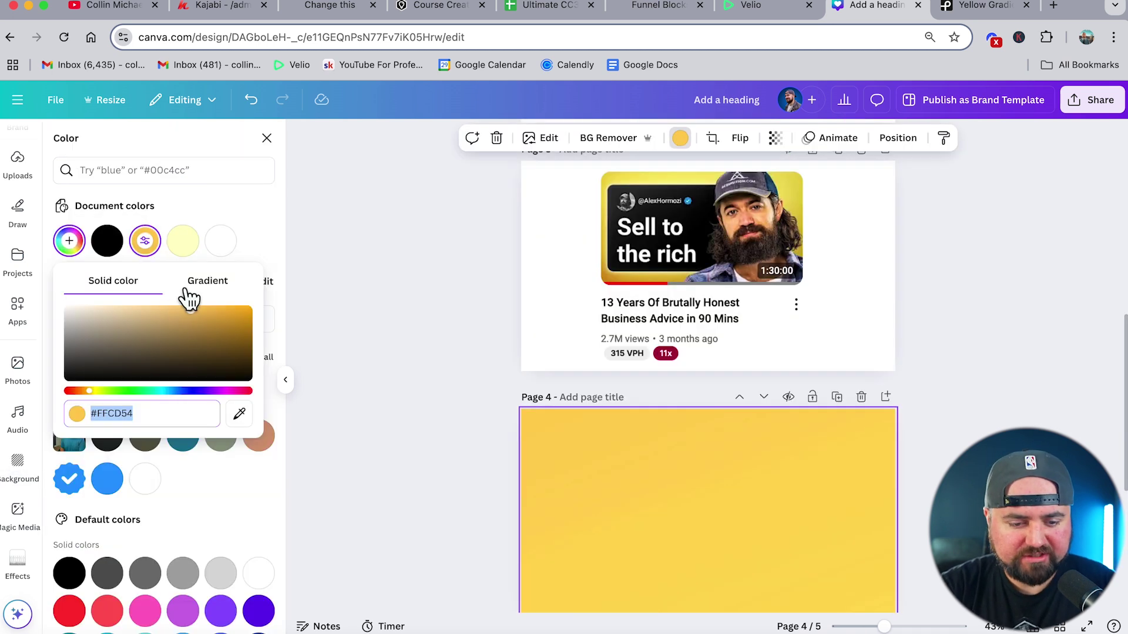
- Make page 4's background a #F4E359 to #DCB12C gradient, eyedropping both stops from page 3's thumbnail
{"action": "left_click", "coordinate": [218, 287]}
{"action": "left_click", "coordinate": [80, 344]}
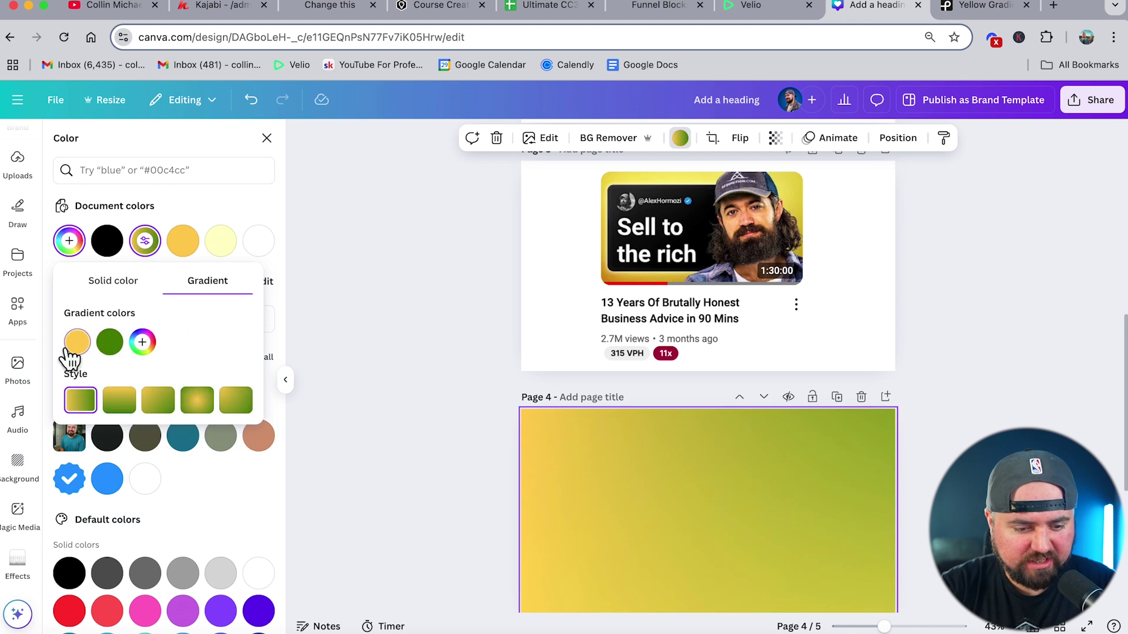
{"action": "left_click", "coordinate": [252, 495]}
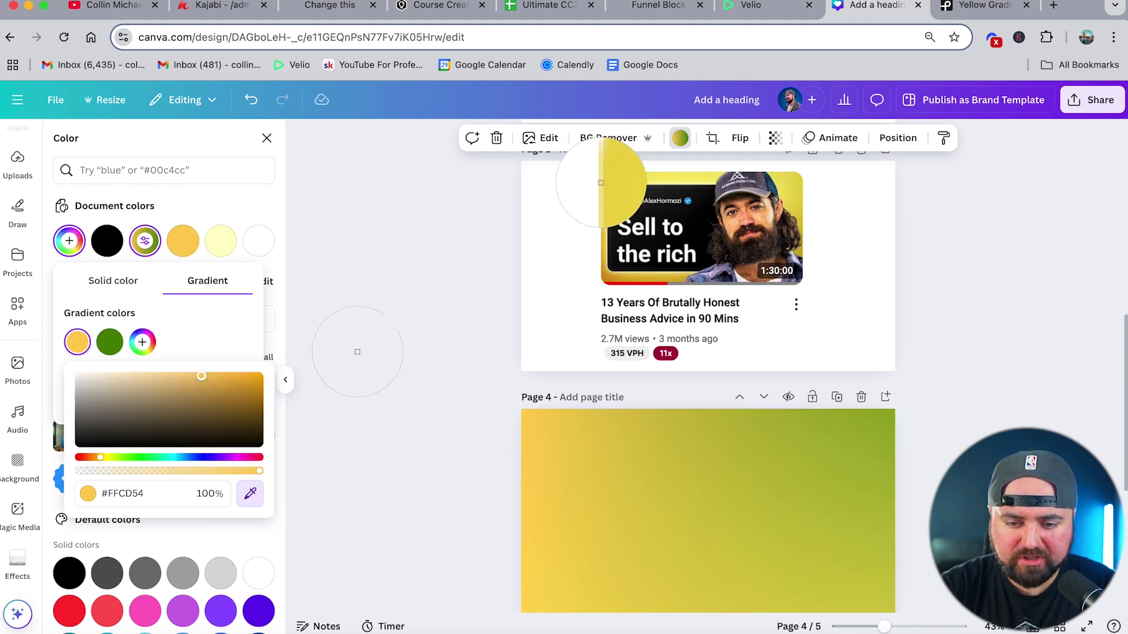
{"action": "left_click", "coordinate": [626, 177]}
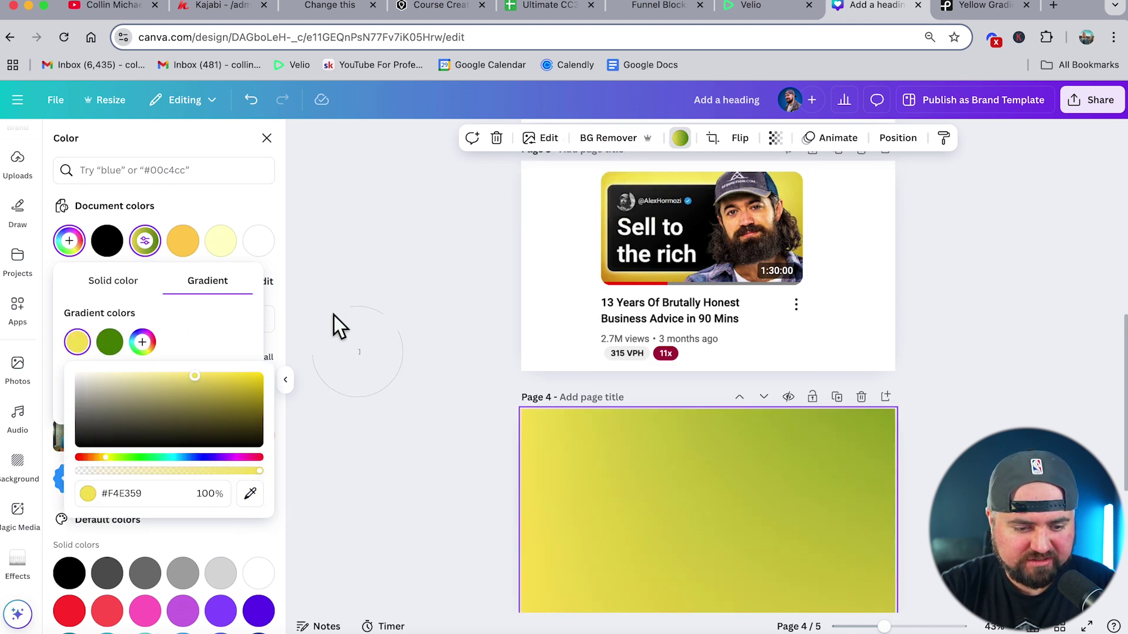
{"action": "left_click", "coordinate": [110, 342]}
{"action": "left_click", "coordinate": [282, 496]}
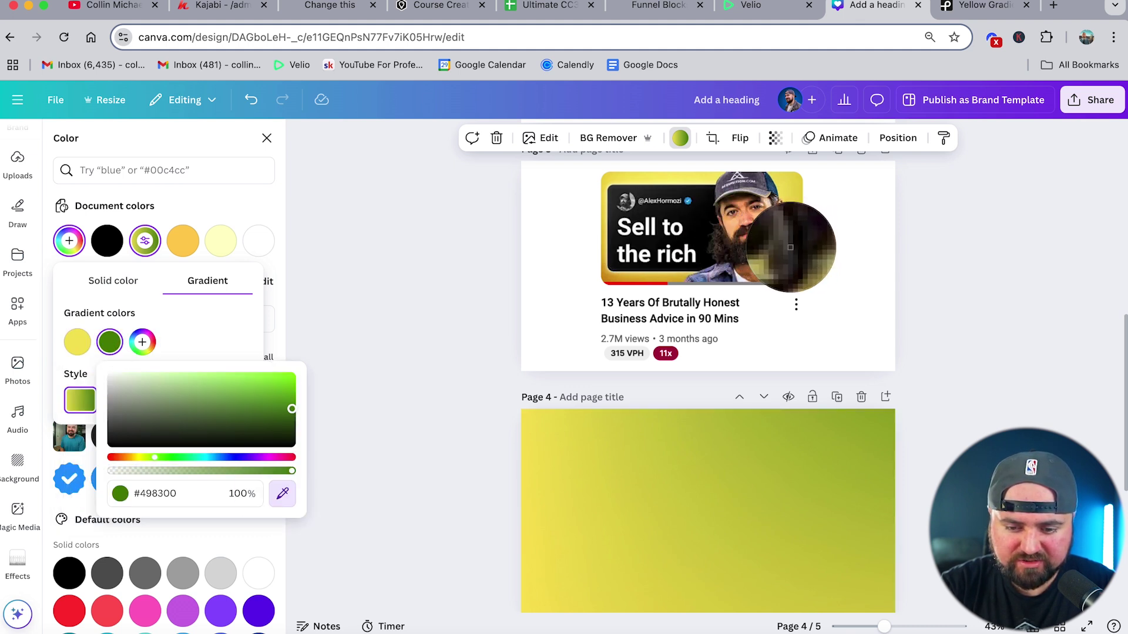
{"action": "left_click", "coordinate": [669, 279]}
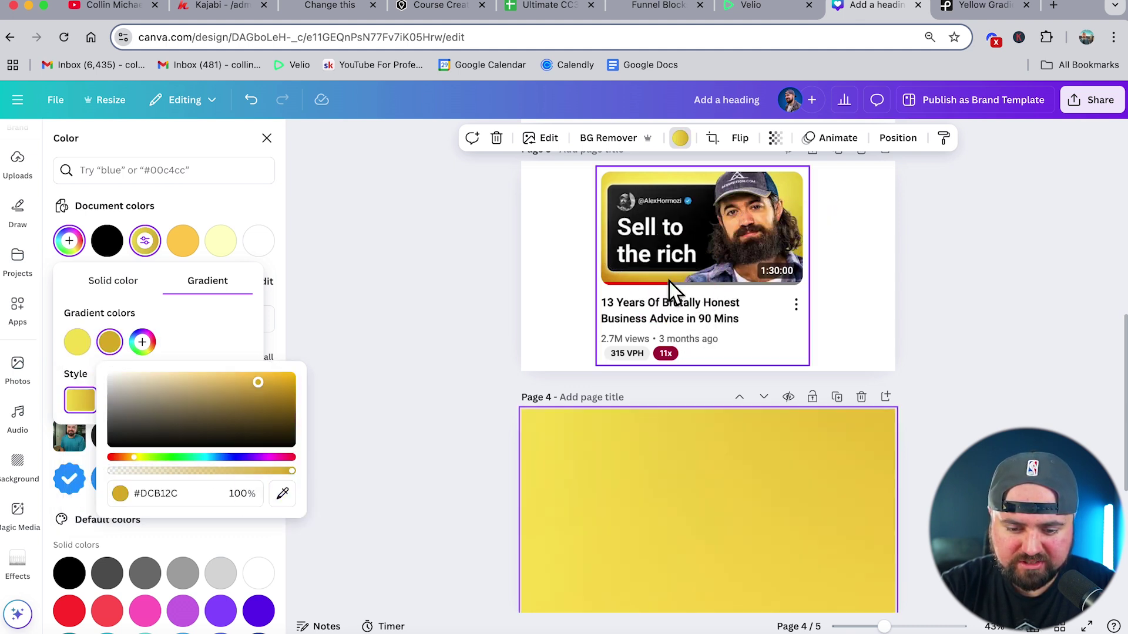
{"action": "left_click", "coordinate": [455, 351]}
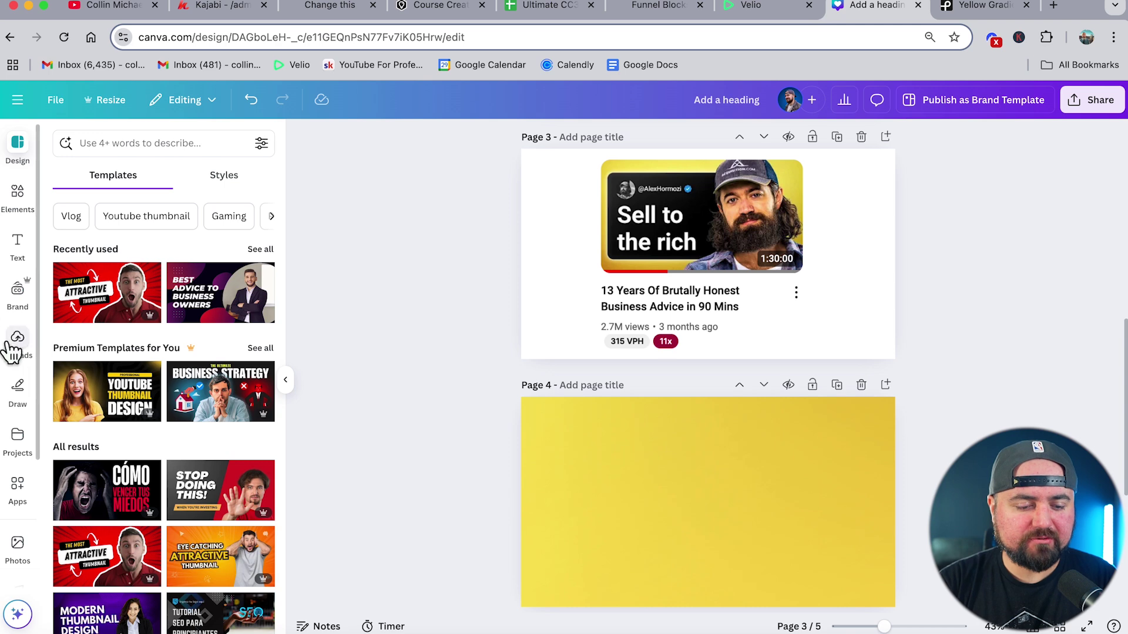
- Add the man's uploaded photo to the right side of page 4
{"action": "left_click", "coordinate": [18, 346]}
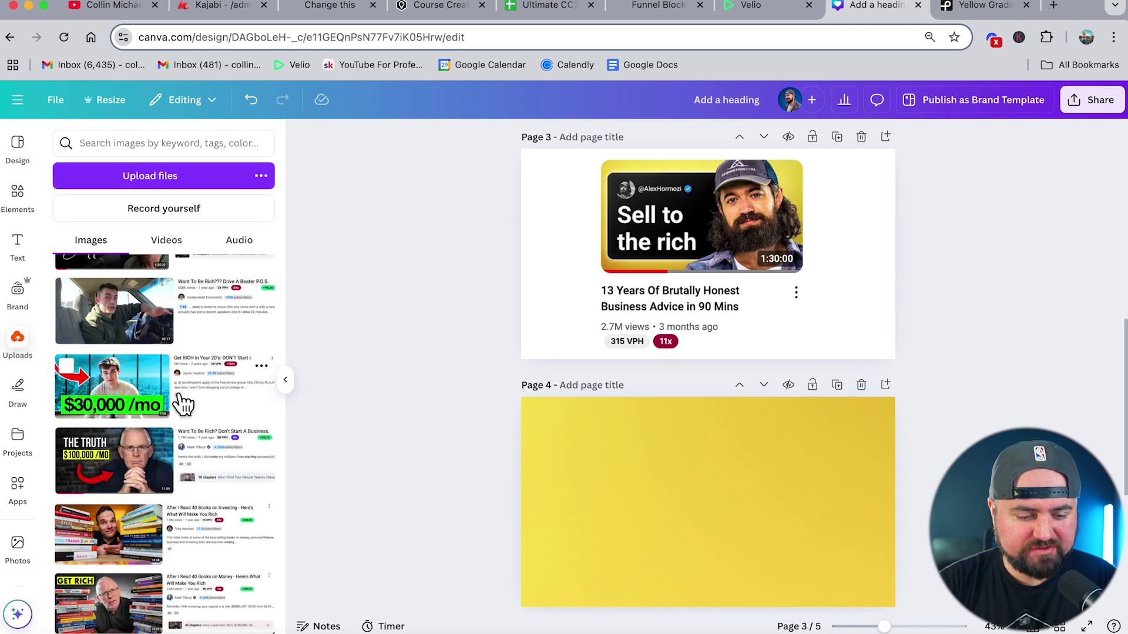
{"action": "scroll", "coordinate": [200, 353], "scroll_direction": "down", "scroll_amount": 5}
{"action": "left_click", "coordinate": [219, 313]}
{"action": "left_click_drag", "start_coordinate": [804, 285], "coordinate": [812, 546]}
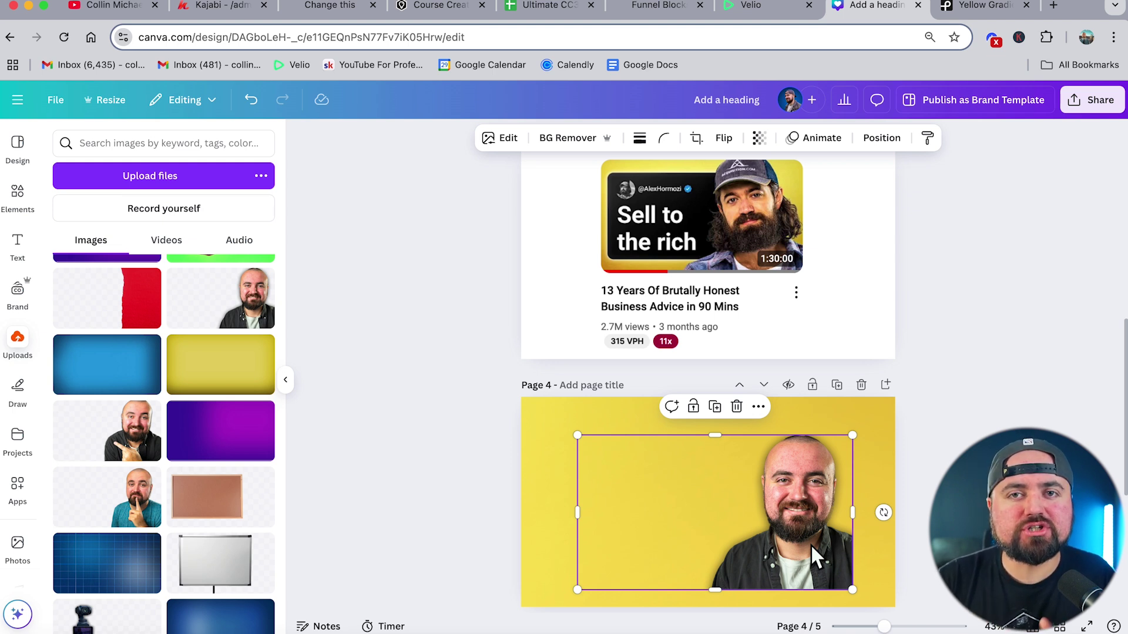
- Search the web for 'adobe remove background', open Adobe Express's remover page, then return to Canva
{"action": "left_click", "coordinate": [1054, 7]}
{"action": "type", "text": "ado"}
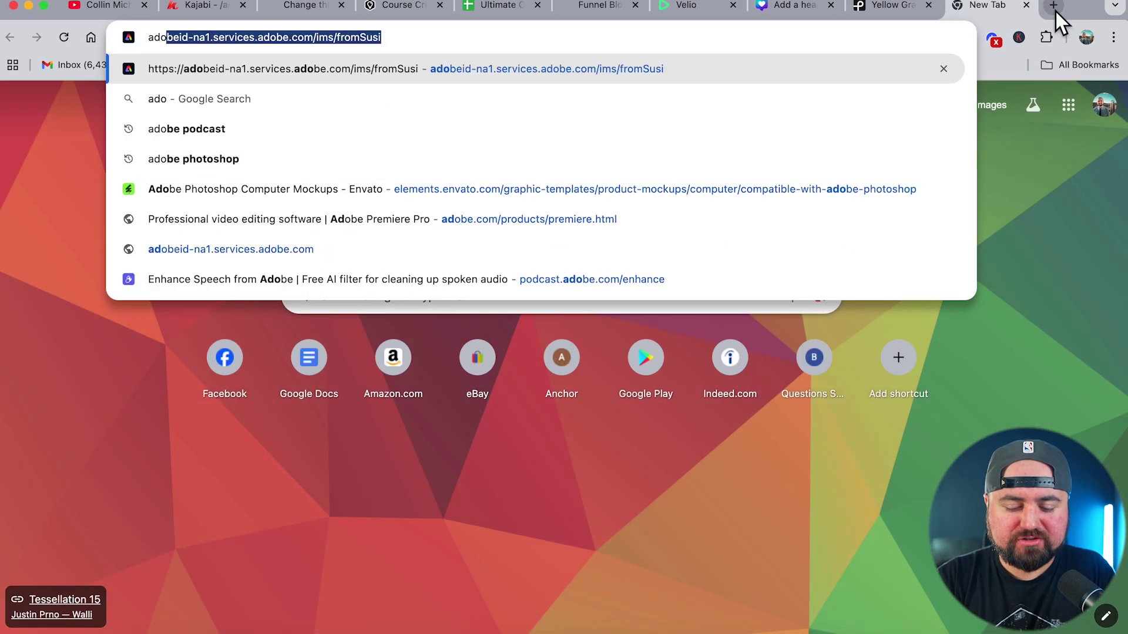
{"action": "type", "text": "be remove background"}
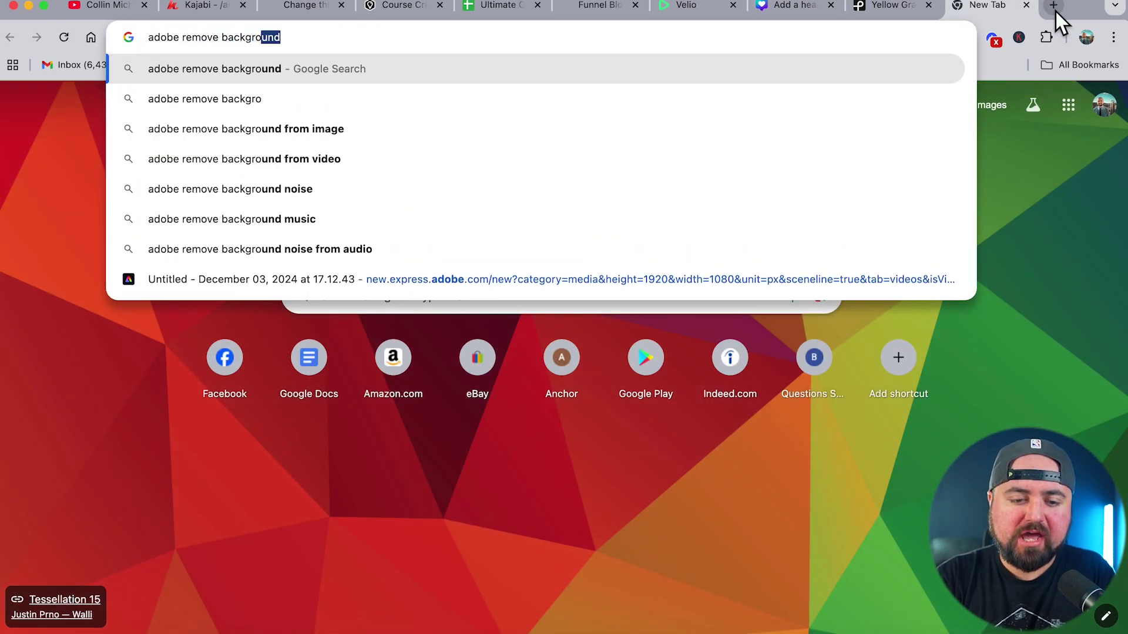
{"action": "key", "text": "Return"}
{"action": "scroll", "coordinate": [221, 425], "scroll_direction": "down", "scroll_amount": 2}
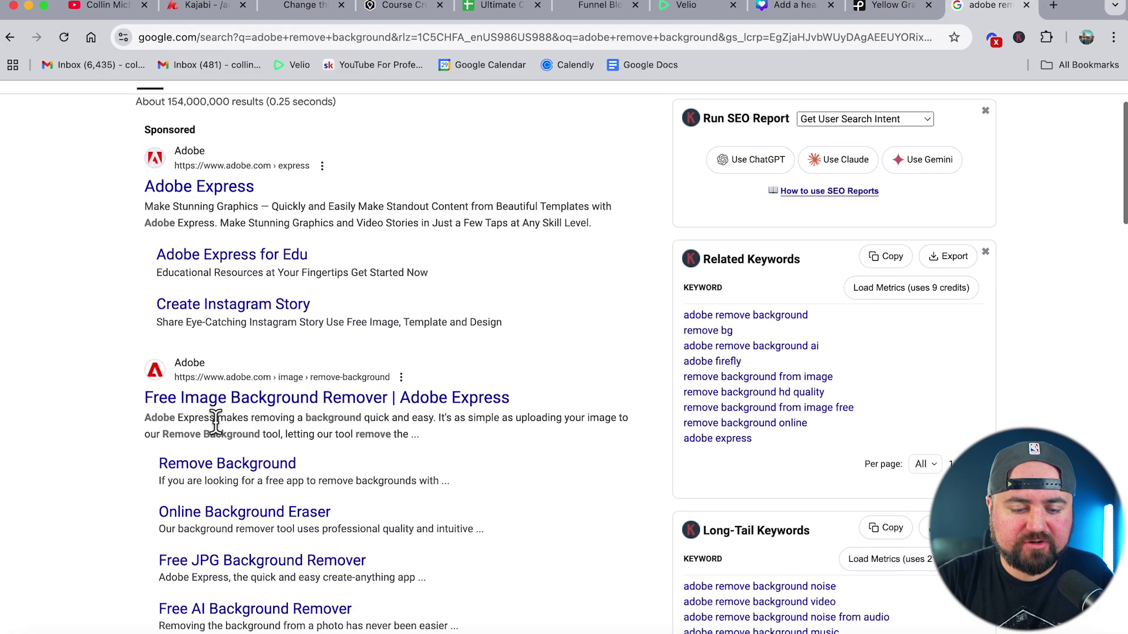
{"action": "left_click", "coordinate": [200, 401]}
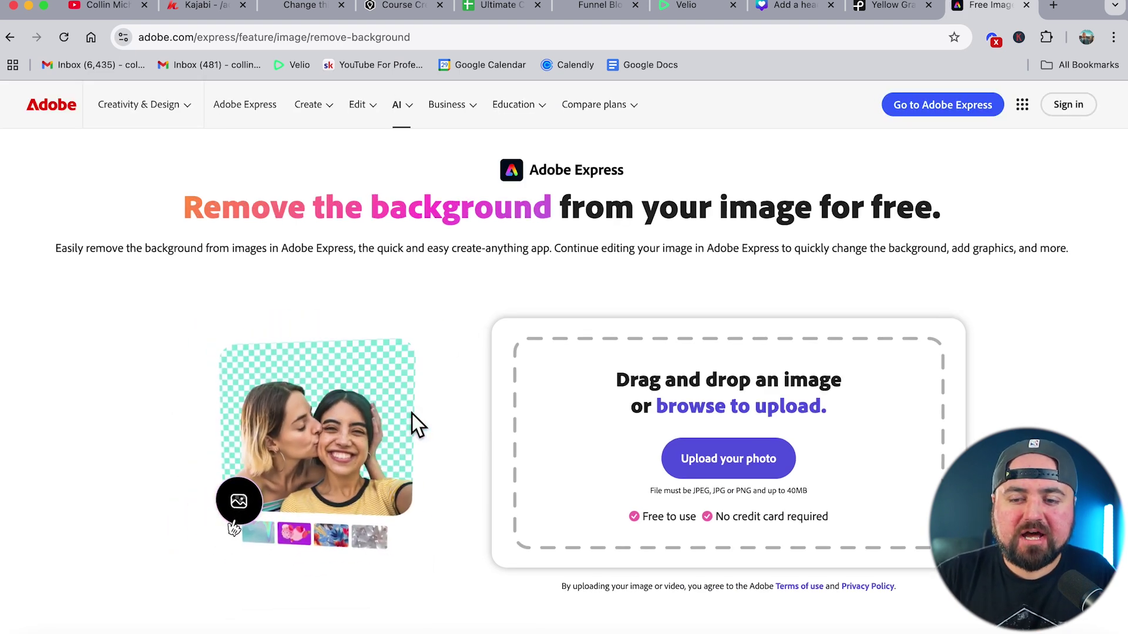
{"action": "left_click", "coordinate": [770, 7]}
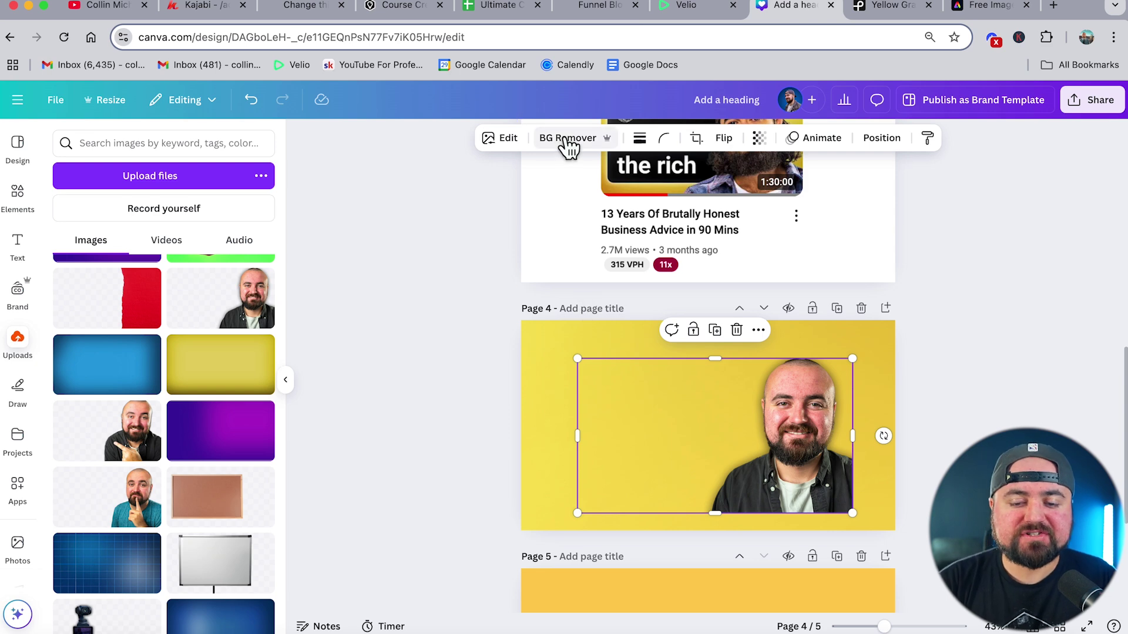
- Scale the man's photo from its bottom-left corner so his head and shoulders fill page 4's right half
{"action": "left_click", "coordinate": [817, 277]}
{"action": "scroll", "coordinate": [811, 304], "scroll_direction": "up", "scroll_amount": 5}
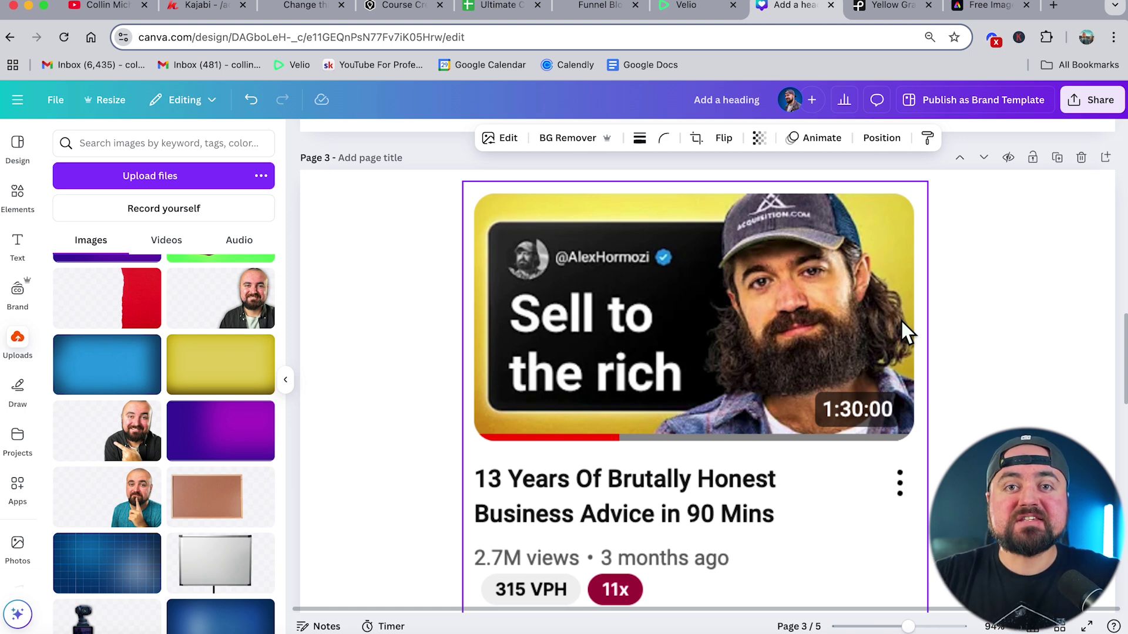
{"action": "scroll", "coordinate": [901, 319], "scroll_direction": "down", "scroll_amount": 5}
{"action": "left_click", "coordinate": [901, 322]}
{"action": "scroll", "coordinate": [901, 319], "scroll_direction": "down", "scroll_amount": 3}
{"action": "scroll", "coordinate": [869, 315], "scroll_direction": "down", "scroll_amount": 2}
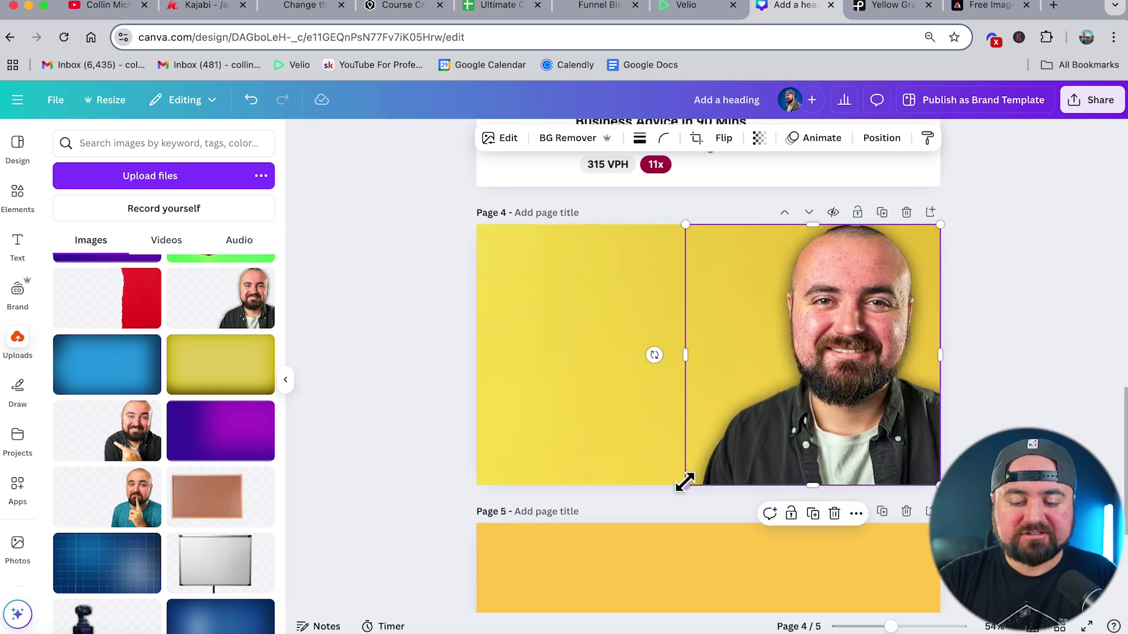
{"action": "left_click_drag", "start_coordinate": [684, 486], "coordinate": [648, 536]}
{"action": "scroll", "coordinate": [708, 364], "scroll_direction": "up", "scroll_amount": 3}
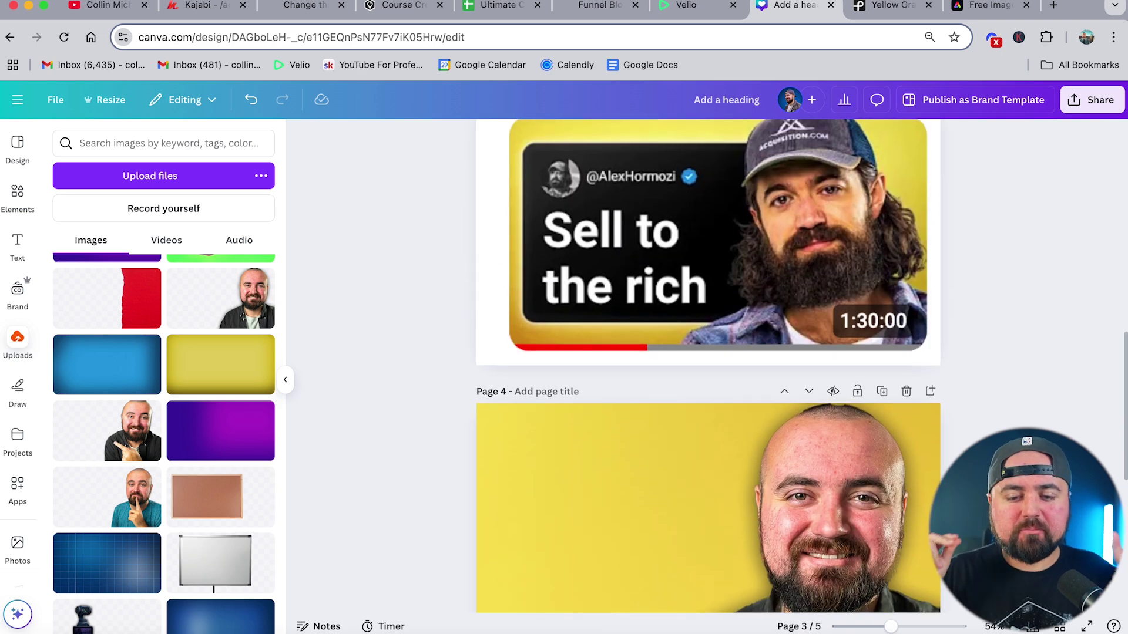
- Add a rounded square, colour it black and stretch it into a wide 932 × 546 panel on page 4
{"action": "left_click", "coordinate": [24, 202]}
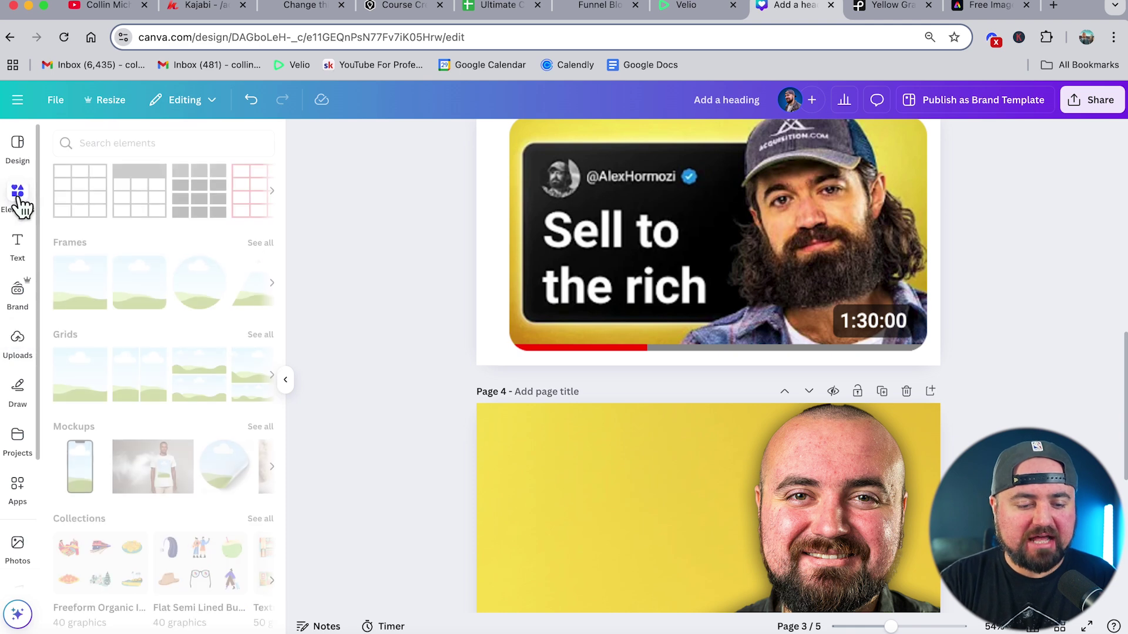
{"action": "scroll", "coordinate": [163, 322], "scroll_direction": "up", "scroll_amount": 10}
{"action": "scroll", "coordinate": [164, 326], "scroll_direction": "down", "scroll_amount": 1}
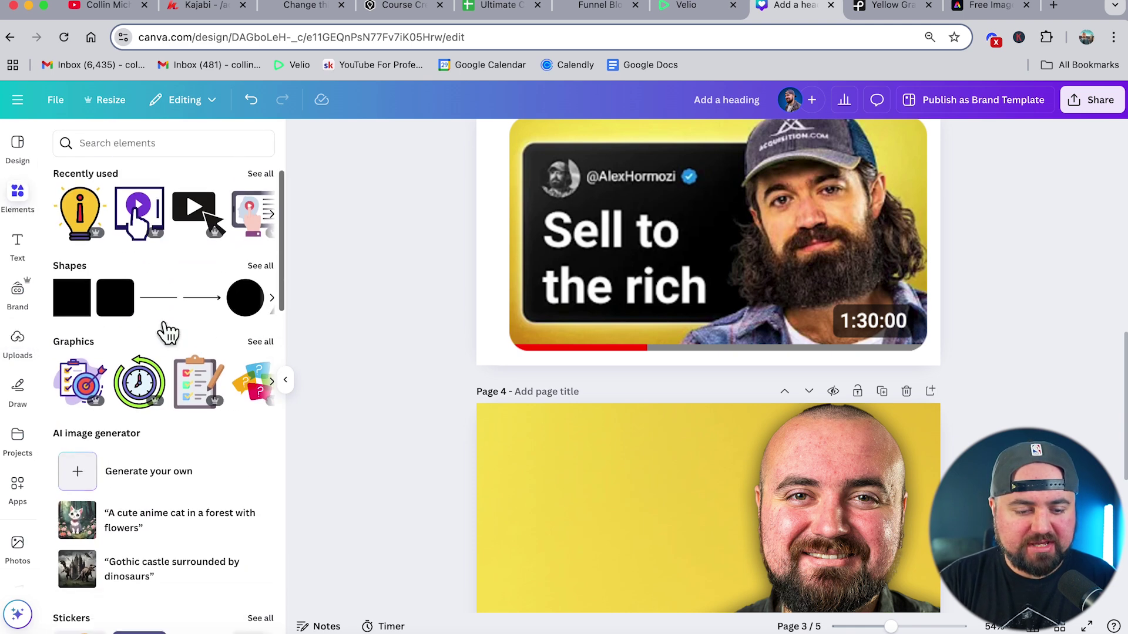
{"action": "left_click", "coordinate": [115, 314]}
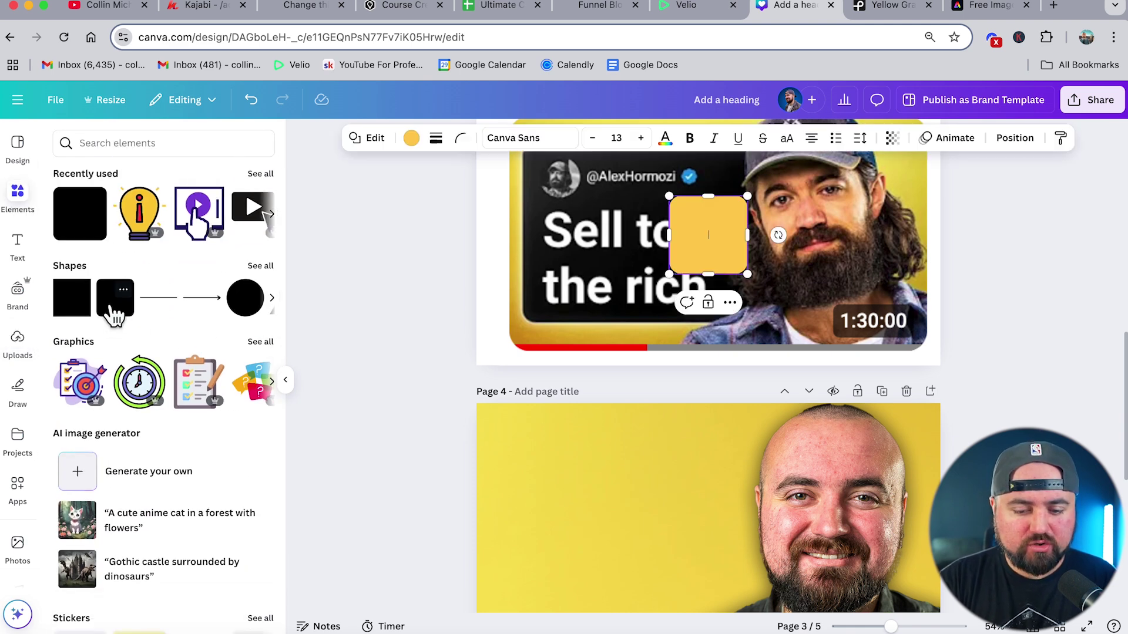
{"action": "left_click_drag", "start_coordinate": [702, 262], "coordinate": [590, 512]}
{"action": "left_click", "coordinate": [411, 139]}
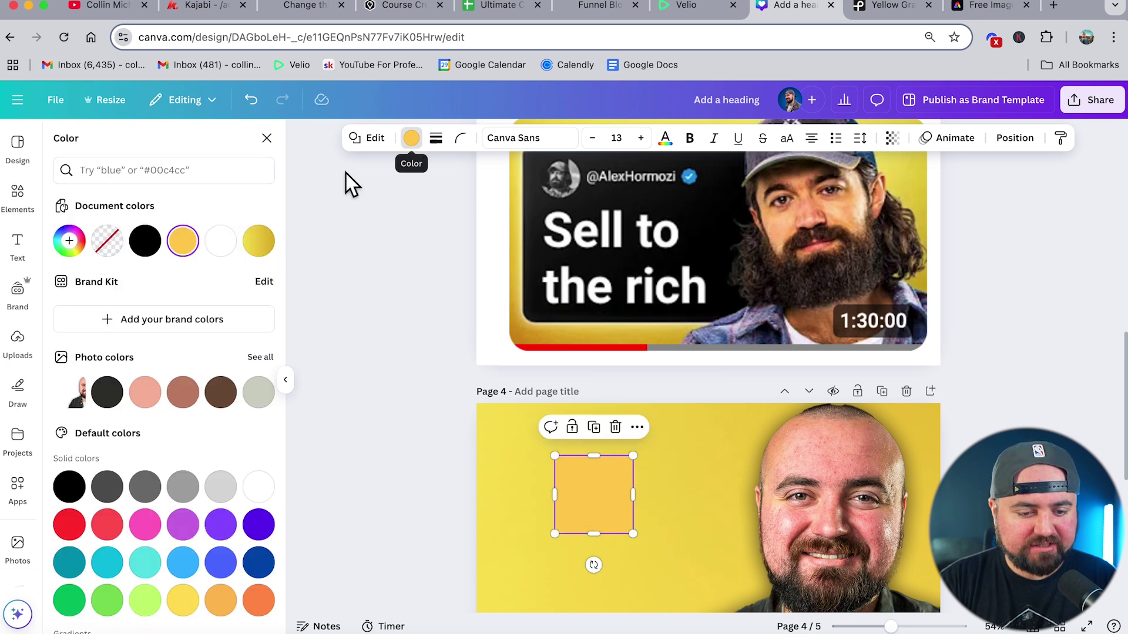
{"action": "left_click", "coordinate": [145, 241]}
{"action": "scroll", "coordinate": [521, 492], "scroll_direction": "down", "scroll_amount": 2}
{"action": "scroll", "coordinate": [521, 491], "scroll_direction": "down", "scroll_amount": 3}
{"action": "left_click_drag", "start_coordinate": [616, 504], "coordinate": [803, 590]}
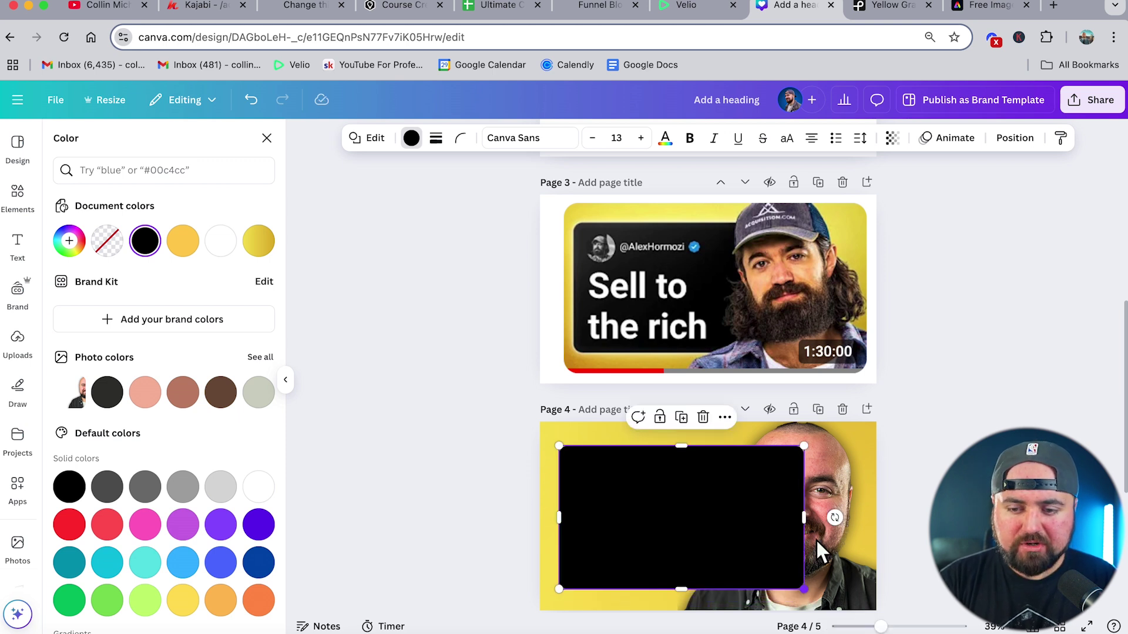
- Send the black panel backward so it sits behind the man's photo
{"action": "left_click", "coordinate": [1011, 139]}
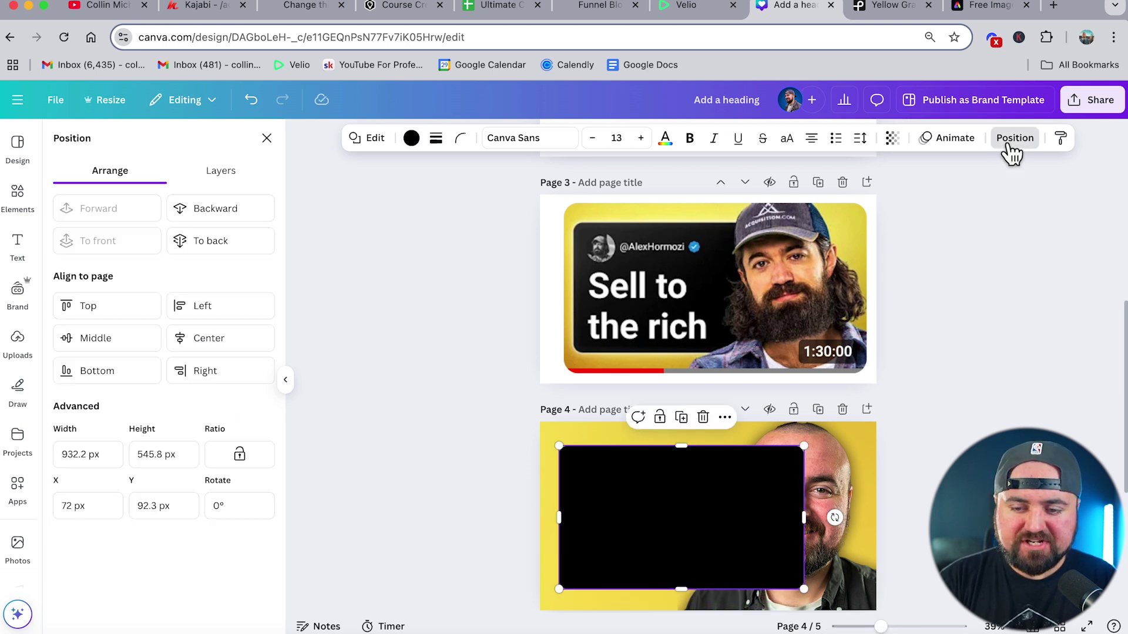
{"action": "left_click", "coordinate": [229, 215]}
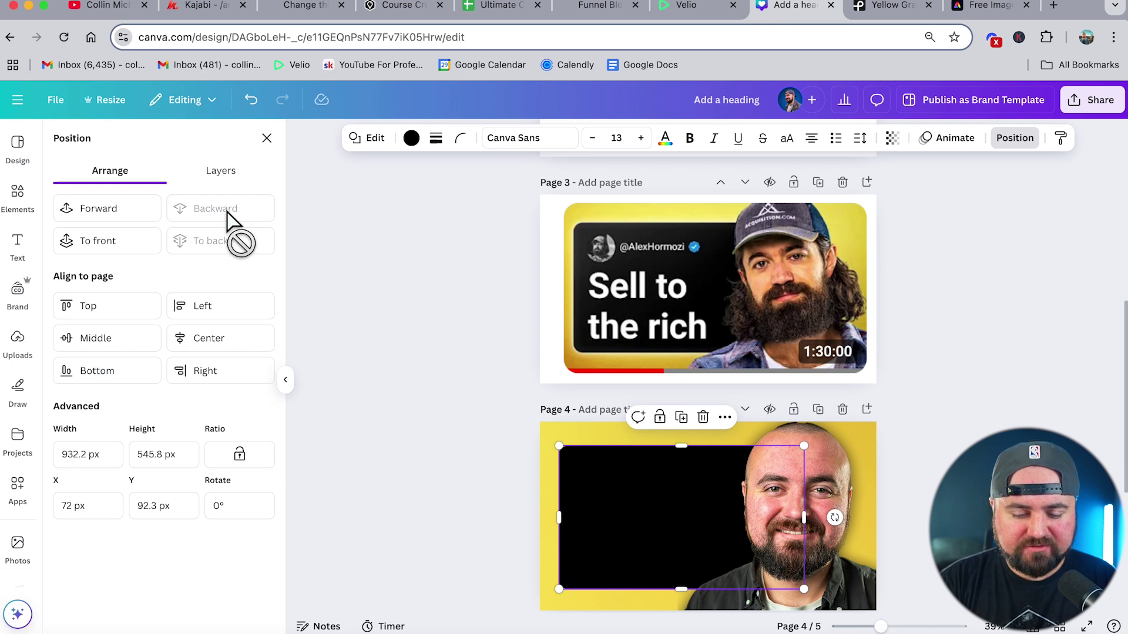
{"action": "scroll", "coordinate": [537, 340], "scroll_direction": "down", "scroll_amount": 3}
{"action": "left_click", "coordinate": [626, 288]}
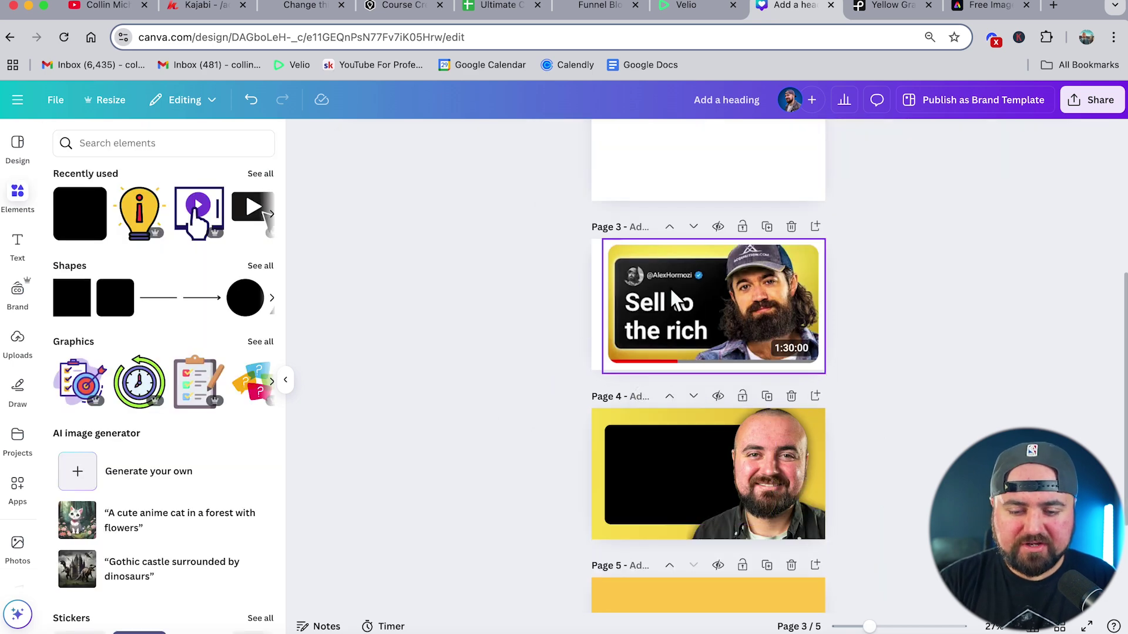
- Duplicate the black panel, align the copy over the original and recolour it white
{"action": "scroll", "coordinate": [688, 288], "scroll_direction": "up", "scroll_amount": 10}
{"action": "scroll", "coordinate": [689, 288], "scroll_direction": "down", "scroll_amount": 5}
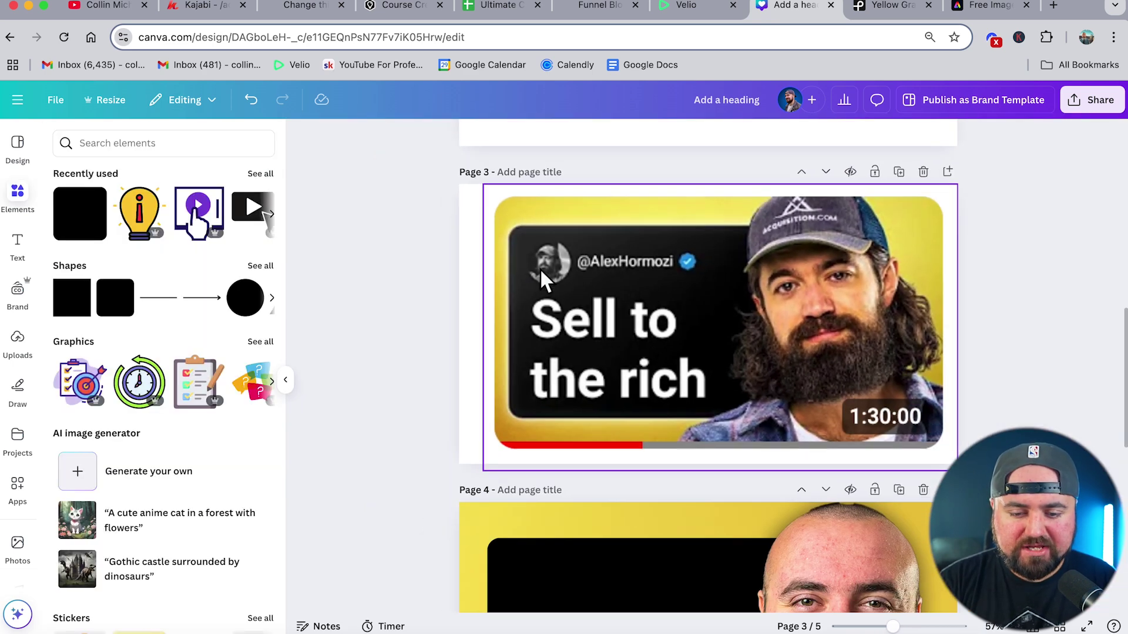
{"action": "scroll", "coordinate": [514, 238], "scroll_direction": "down", "scroll_amount": 4}
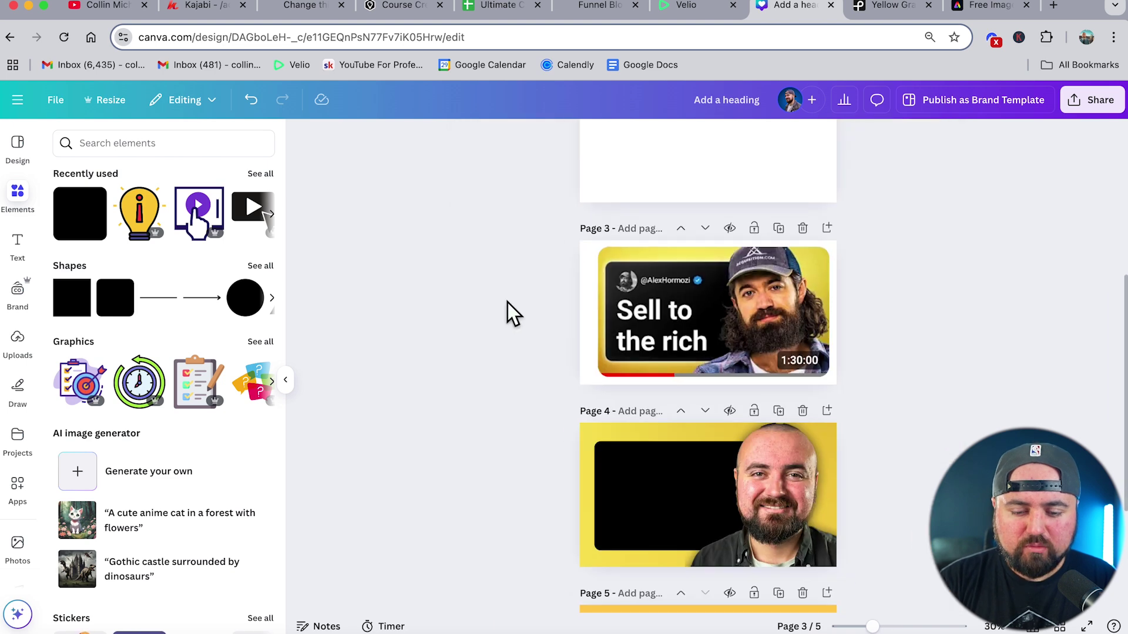
{"action": "left_click", "coordinate": [617, 468]}
{"action": "scroll", "coordinate": [454, 489], "scroll_direction": "up", "scroll_amount": 3}
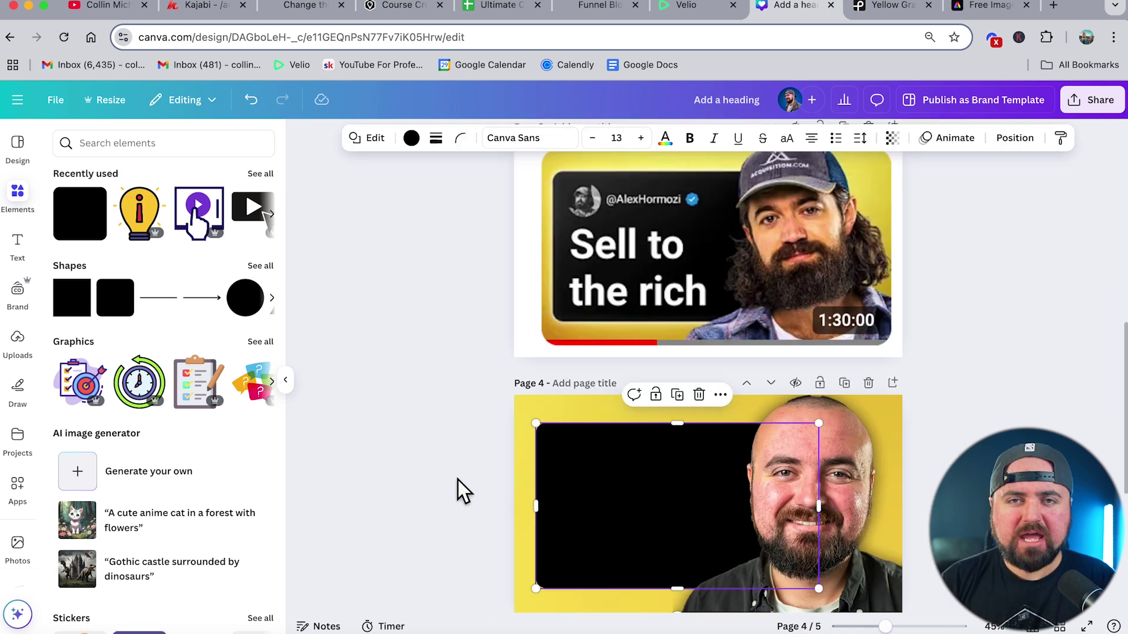
{"action": "left_click", "coordinate": [678, 395]}
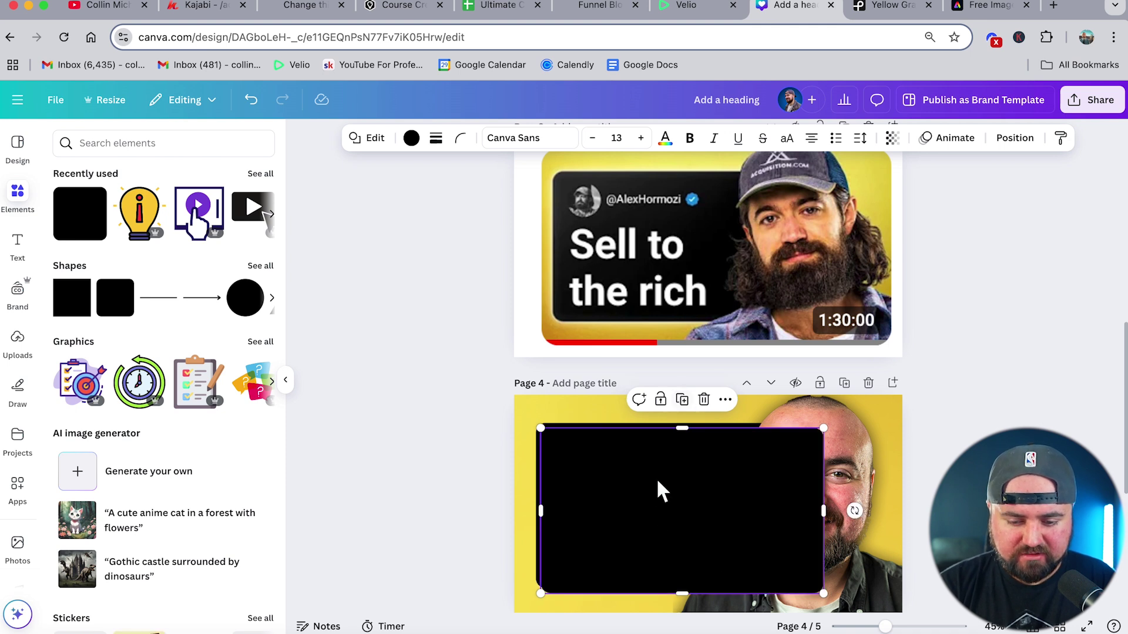
{"action": "left_click_drag", "start_coordinate": [655, 507], "coordinate": [650, 499]}
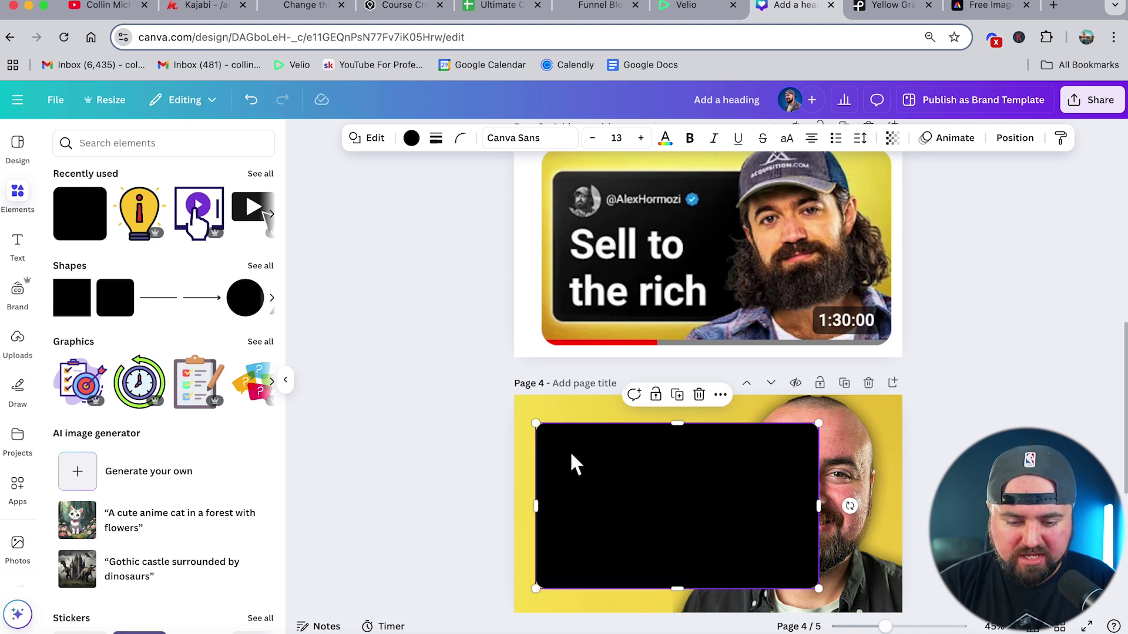
{"action": "left_click", "coordinate": [412, 139]}
{"action": "left_click", "coordinate": [220, 242]}
- Enlarge the white copy to about 940 × 551, send it back twice behind the black panel, and trim its edges
{"action": "left_click_drag", "start_coordinate": [535, 425], "coordinate": [533, 422]}
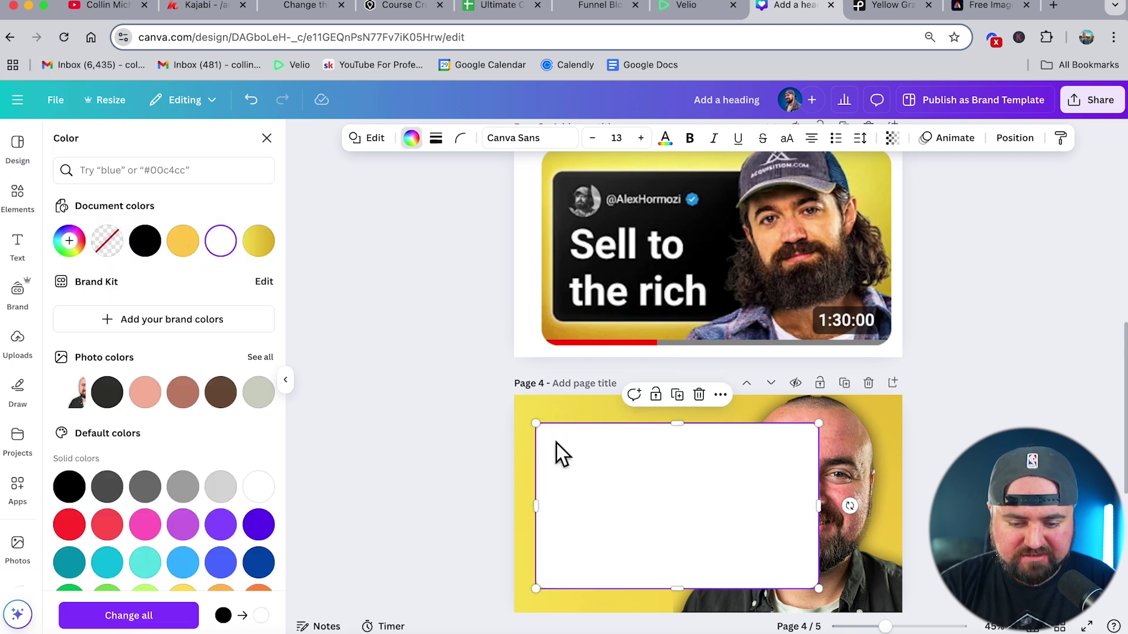
{"action": "scroll", "coordinate": [588, 457], "scroll_direction": "down", "scroll_amount": 1}
{"action": "scroll", "coordinate": [587, 456], "scroll_direction": "up", "scroll_amount": 5, "text": "ctrl"}
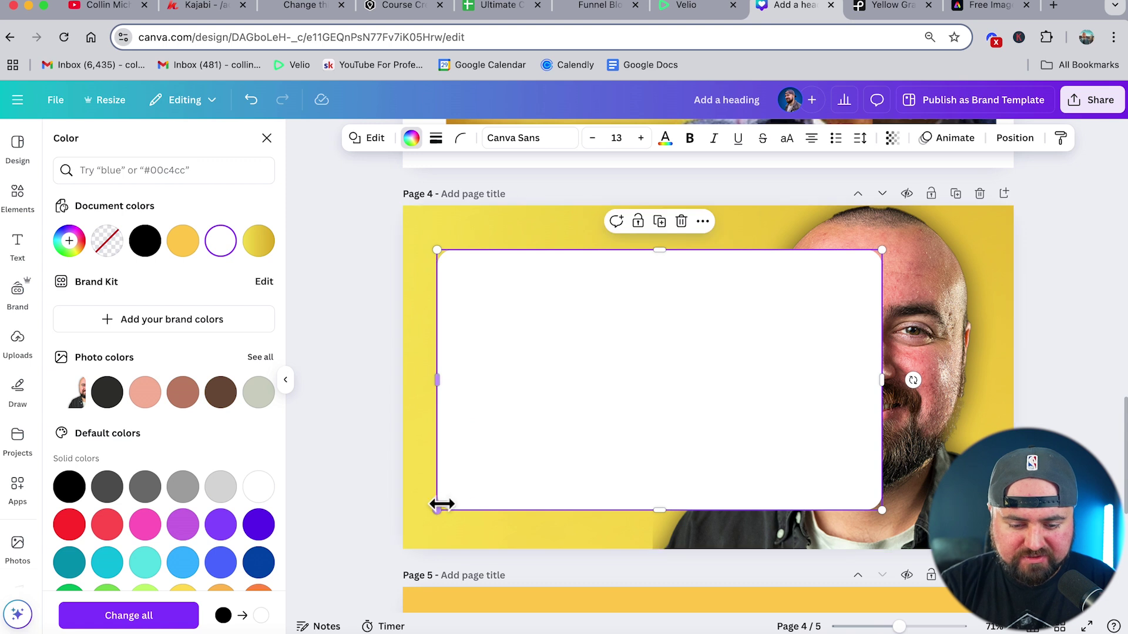
{"action": "left_click_drag", "start_coordinate": [440, 511], "coordinate": [437, 516]}
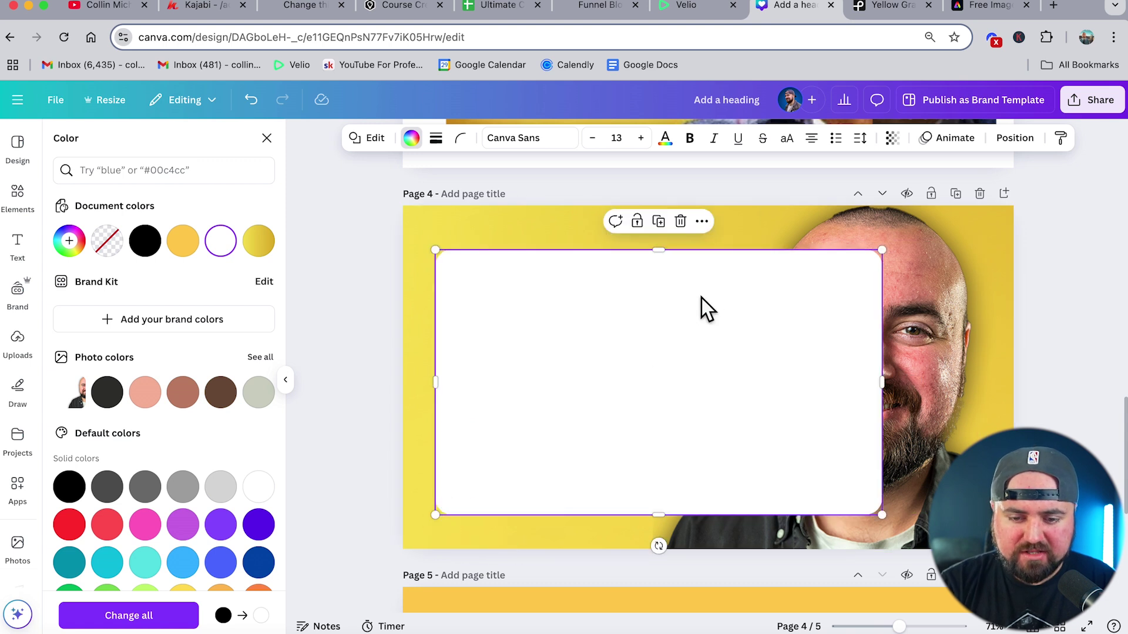
{"action": "left_click", "coordinate": [1009, 138]}
{"action": "left_click", "coordinate": [240, 227]}
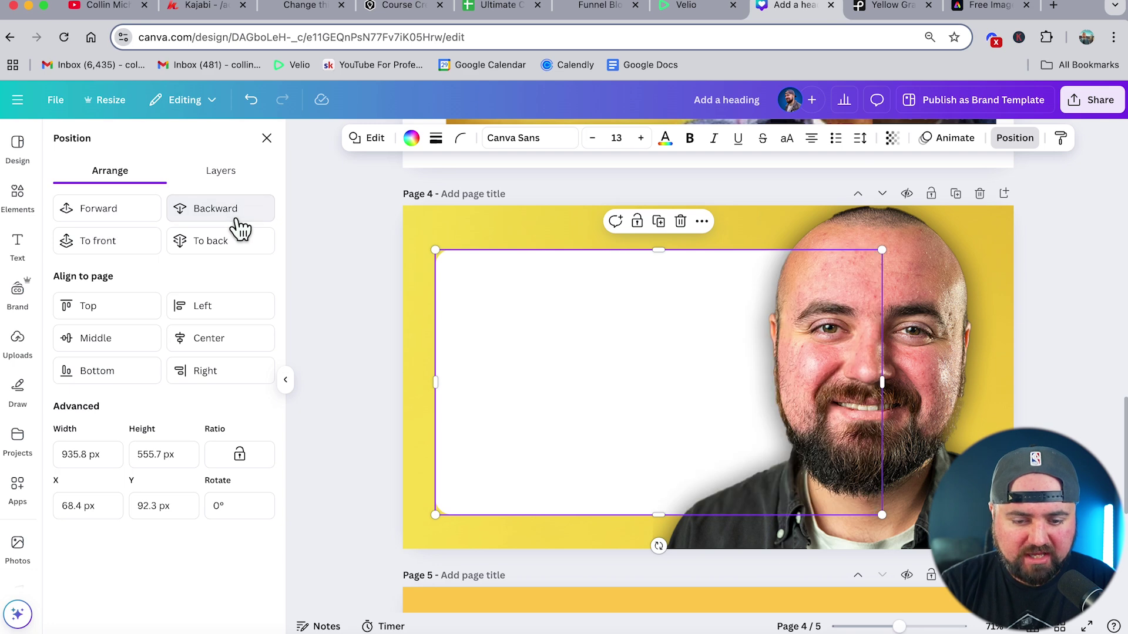
{"action": "left_click", "coordinate": [241, 228]}
{"action": "scroll", "coordinate": [474, 477], "scroll_direction": "up", "scroll_amount": 5}
{"action": "left_click_drag", "start_coordinate": [726, 489], "coordinate": [721, 483]}
{"action": "scroll", "coordinate": [721, 483], "scroll_direction": "left", "scroll_amount": 2}
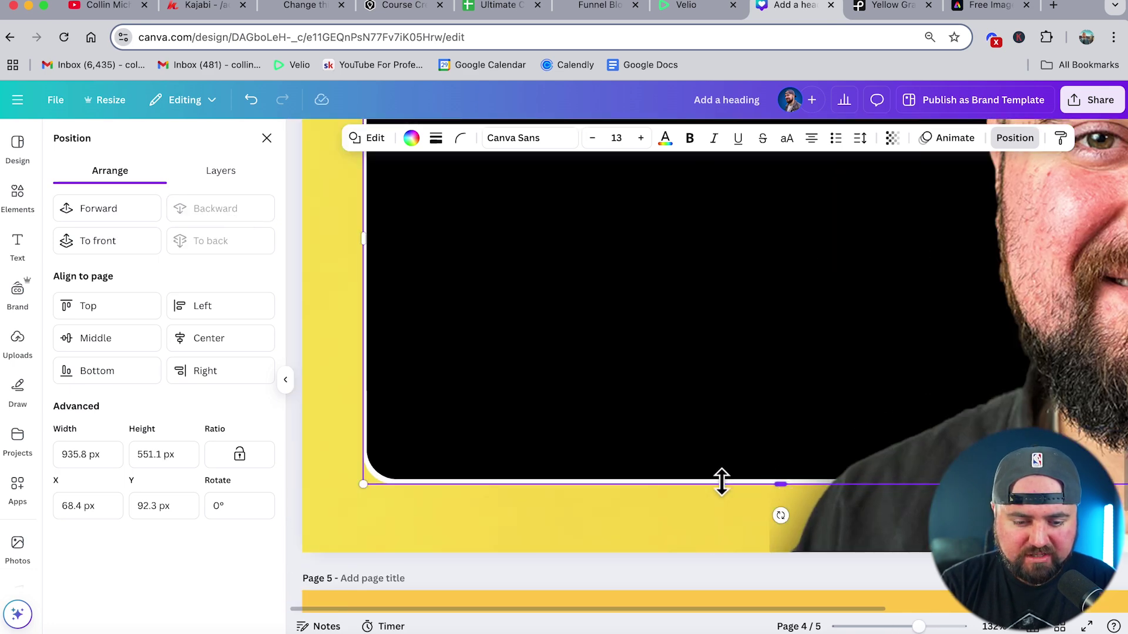
{"action": "scroll", "coordinate": [722, 488], "scroll_direction": "up", "scroll_amount": 3}
{"action": "left_click_drag", "start_coordinate": [361, 403], "coordinate": [357, 403]}
- Zoom out and scroll the Elements panel down to the Frames section
{"action": "scroll", "coordinate": [356, 403], "scroll_direction": "up", "scroll_amount": 3}
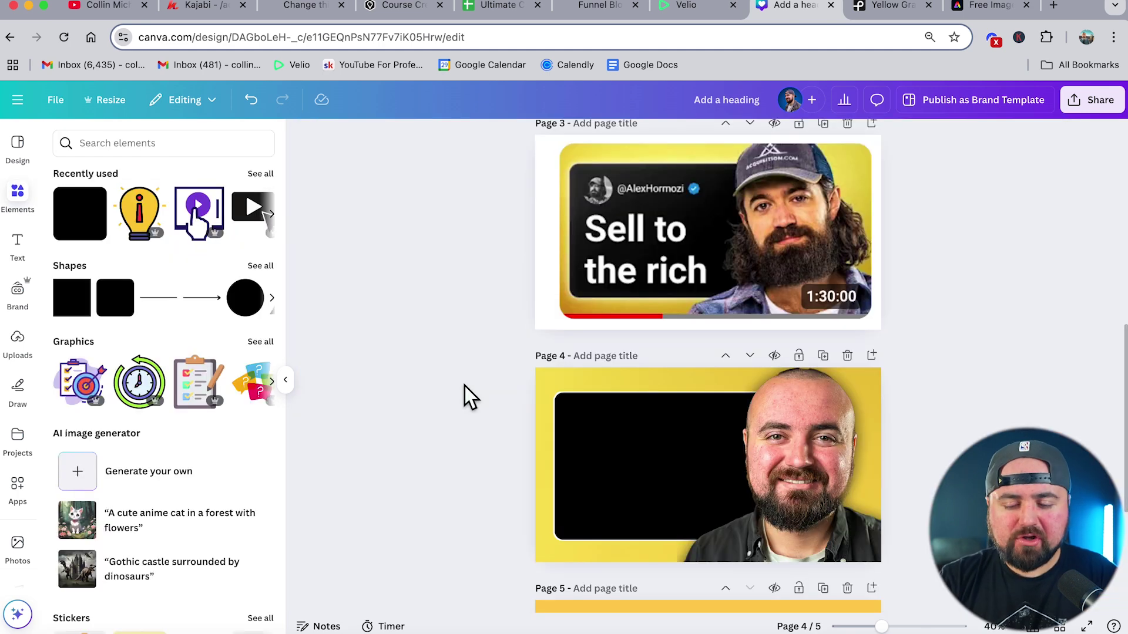
{"action": "scroll", "coordinate": [620, 511], "scroll_direction": "up", "scroll_amount": 5}
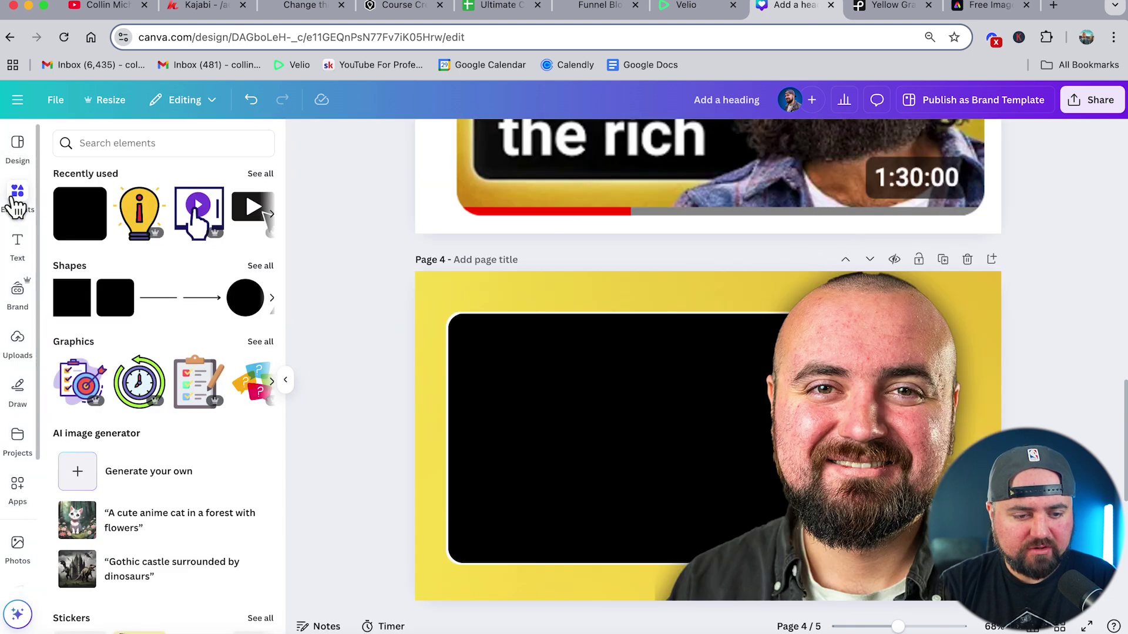
{"action": "scroll", "coordinate": [170, 297], "scroll_direction": "down", "scroll_amount": 15}
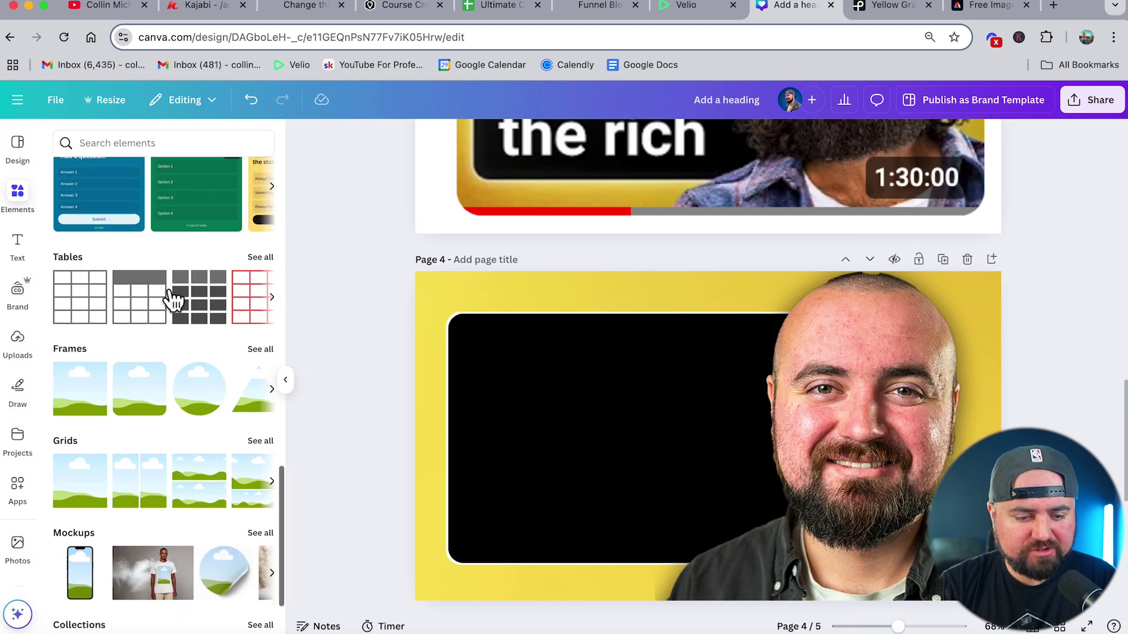
{"action": "scroll", "coordinate": [170, 297], "scroll_direction": "down", "scroll_amount": 2}
- Add a circle frame and shrink it into the black panel's top-left corner
{"action": "left_click", "coordinate": [198, 367]}
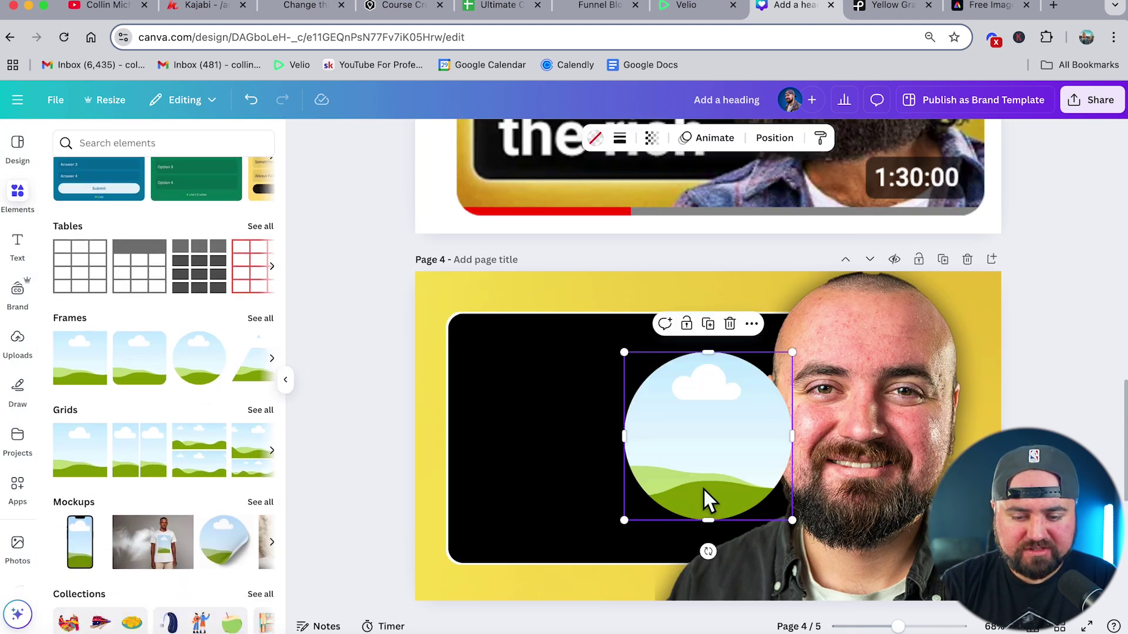
{"action": "left_click_drag", "start_coordinate": [722, 486], "coordinate": [514, 379]}
{"action": "scroll", "coordinate": [513, 386], "scroll_direction": "up", "scroll_amount": 3}
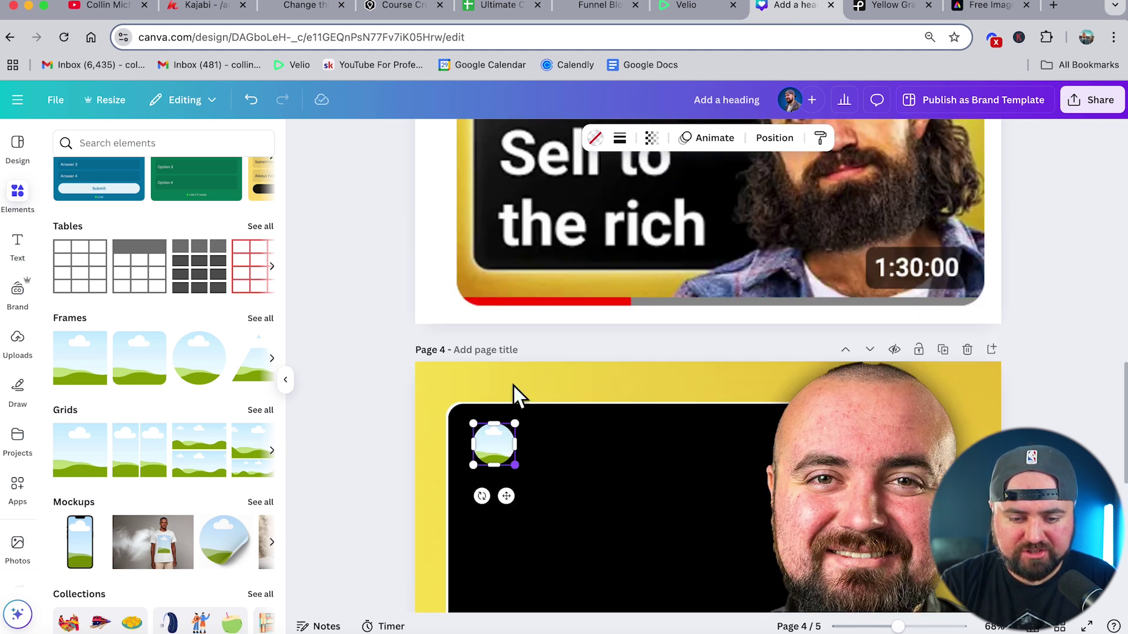
{"action": "scroll", "coordinate": [514, 386], "scroll_direction": "up", "scroll_amount": 1}
{"action": "left_click_drag", "start_coordinate": [489, 475], "coordinate": [536, 518]}
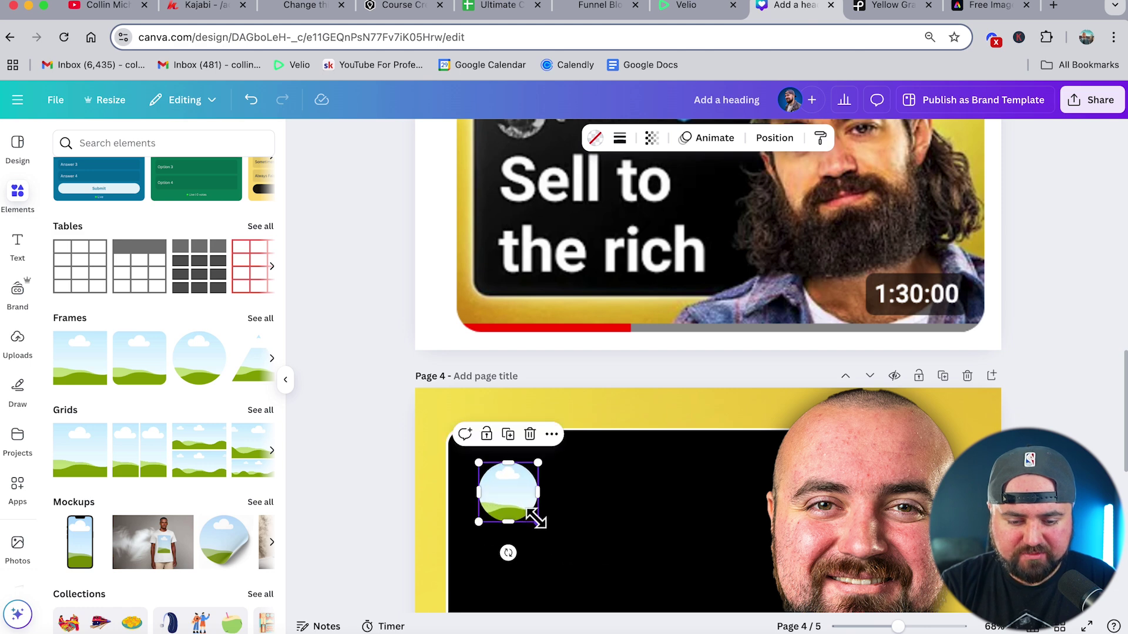
{"action": "left_click", "coordinate": [614, 514]}
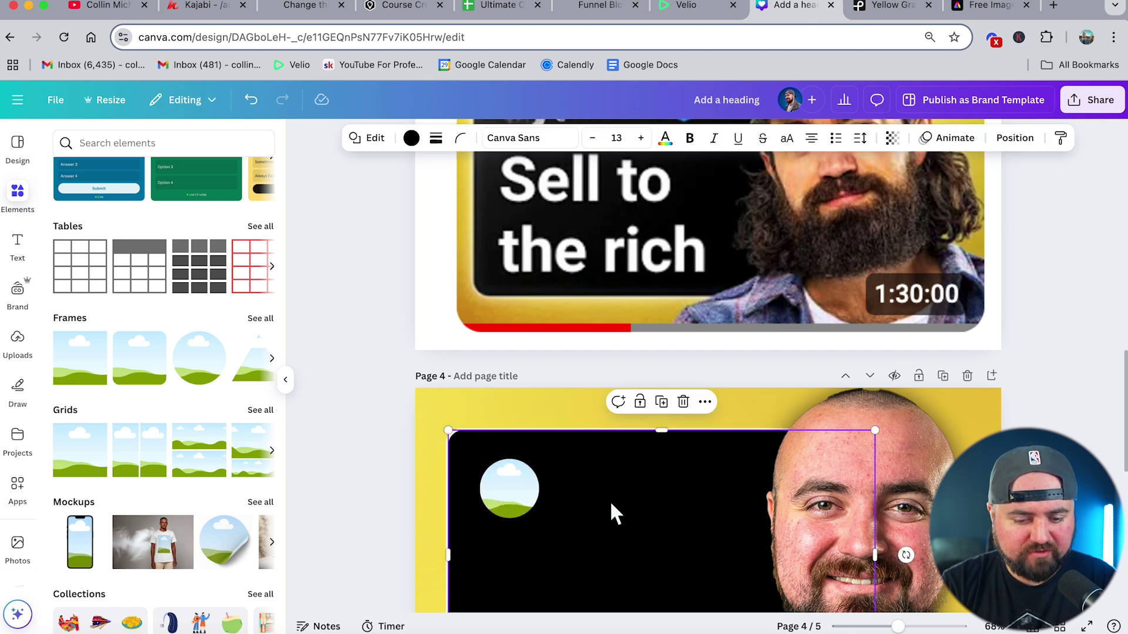
- Drop the uploaded office photo of the man into the circle and centre his face in the crop
{"action": "left_click", "coordinate": [19, 345]}
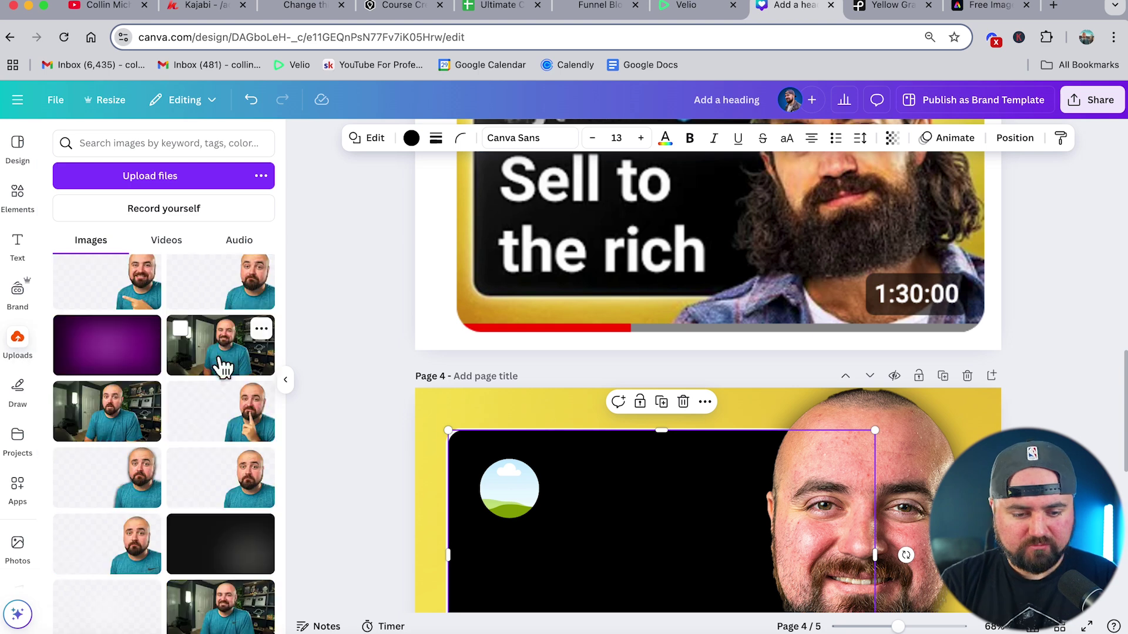
{"action": "left_click", "coordinate": [221, 361]}
{"action": "scroll", "coordinate": [685, 523], "scroll_direction": "down", "scroll_amount": 3}
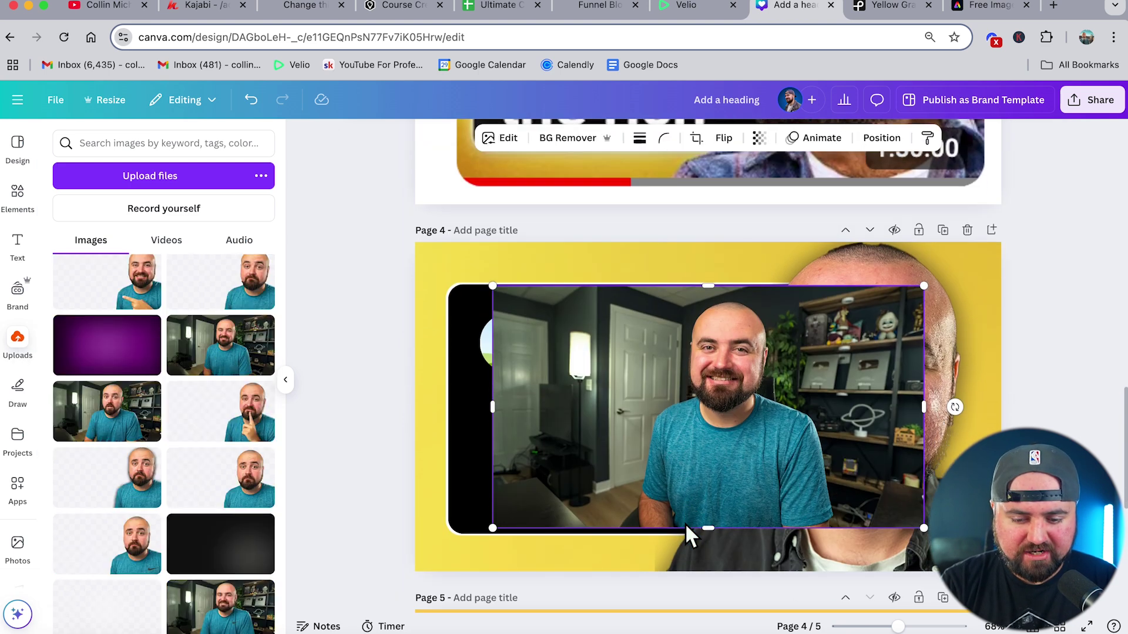
{"action": "left_click_drag", "start_coordinate": [680, 451], "coordinate": [510, 348]}
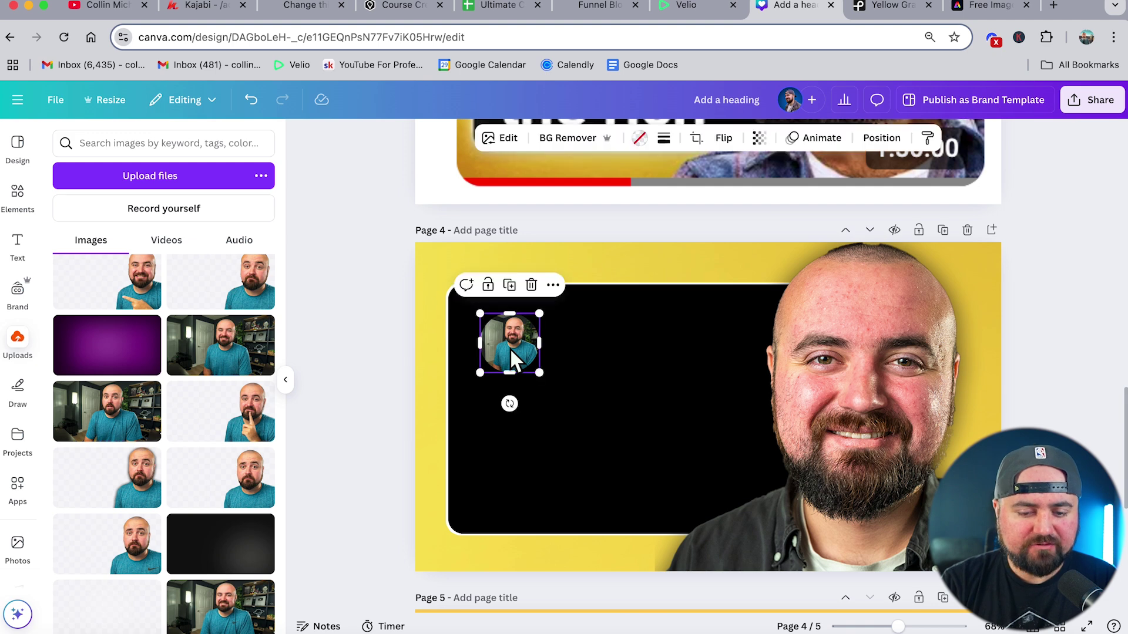
{"action": "double_click", "coordinate": [510, 348]}
{"action": "left_click_drag", "start_coordinate": [446, 385], "coordinate": [415, 402]}
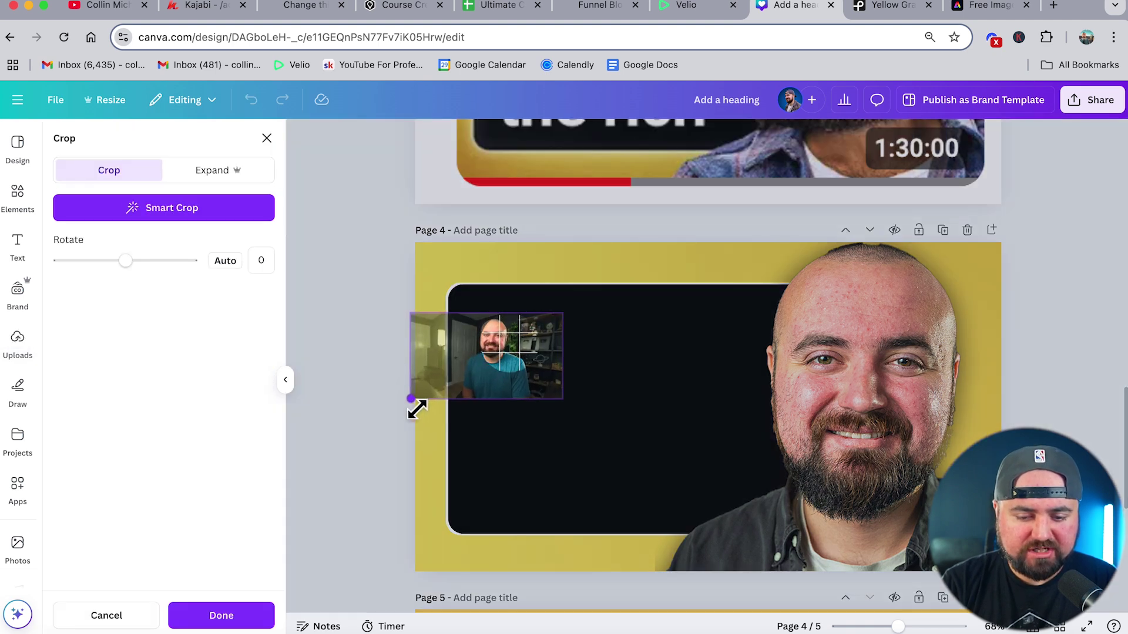
{"action": "left_click_drag", "start_coordinate": [476, 382], "coordinate": [498, 380]}
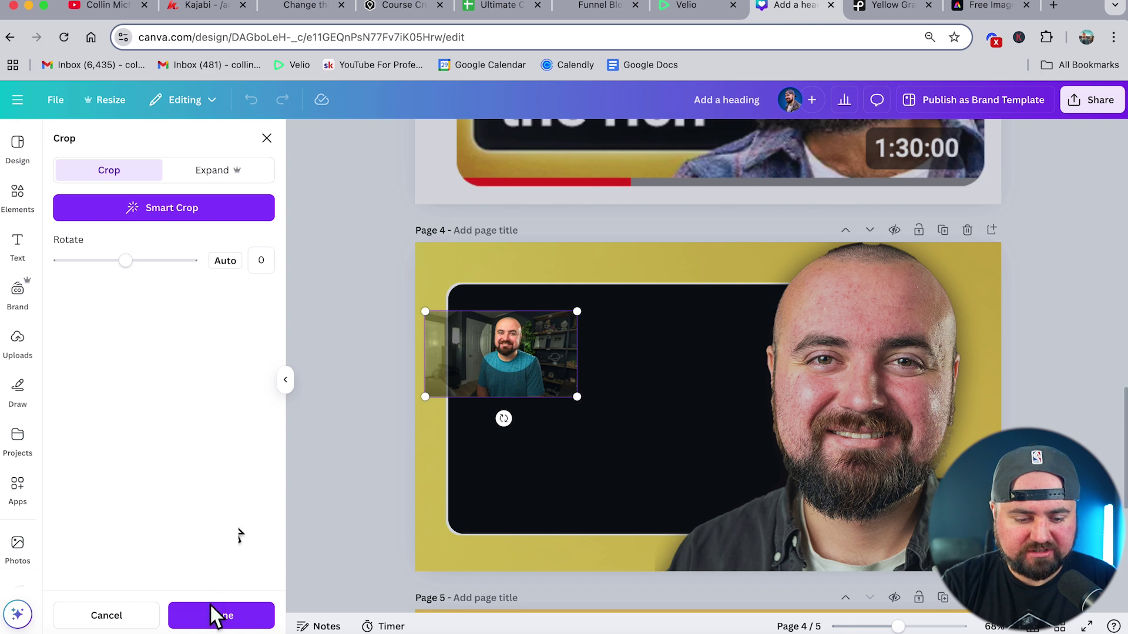
{"action": "left_click", "coordinate": [216, 614]}
{"action": "left_click", "coordinate": [418, 438]}
{"action": "scroll", "coordinate": [546, 411], "scroll_direction": "up", "scroll_amount": 1}
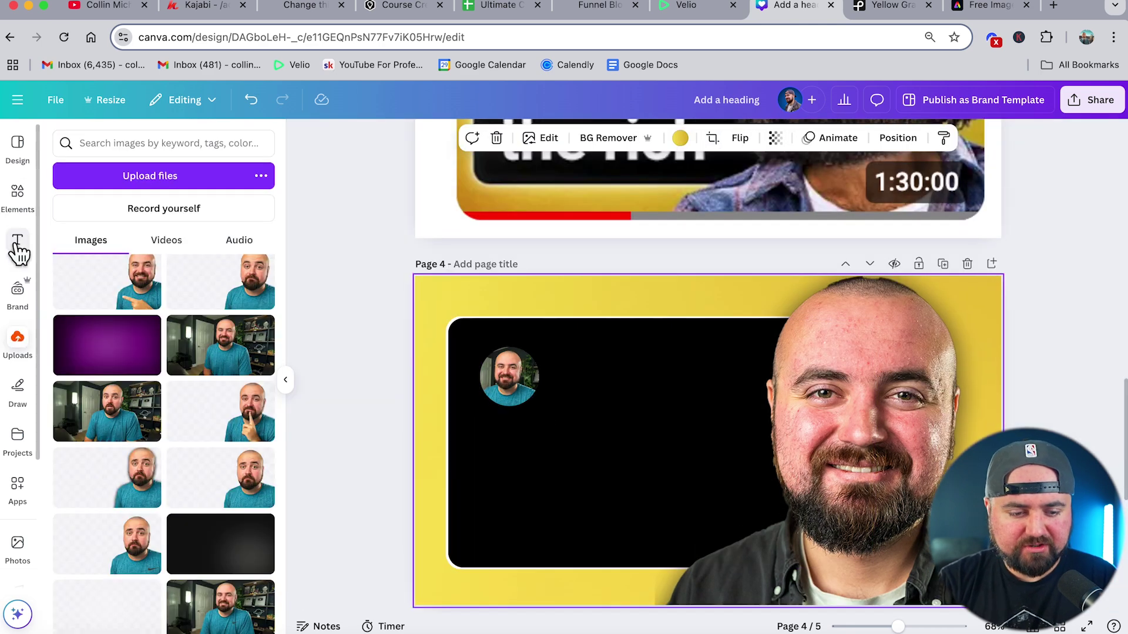
- Add a heading with the creator's @ handle and place it beside the avatar at size 28.2
{"action": "left_click", "coordinate": [17, 246]}
{"action": "left_click", "coordinate": [125, 348]}
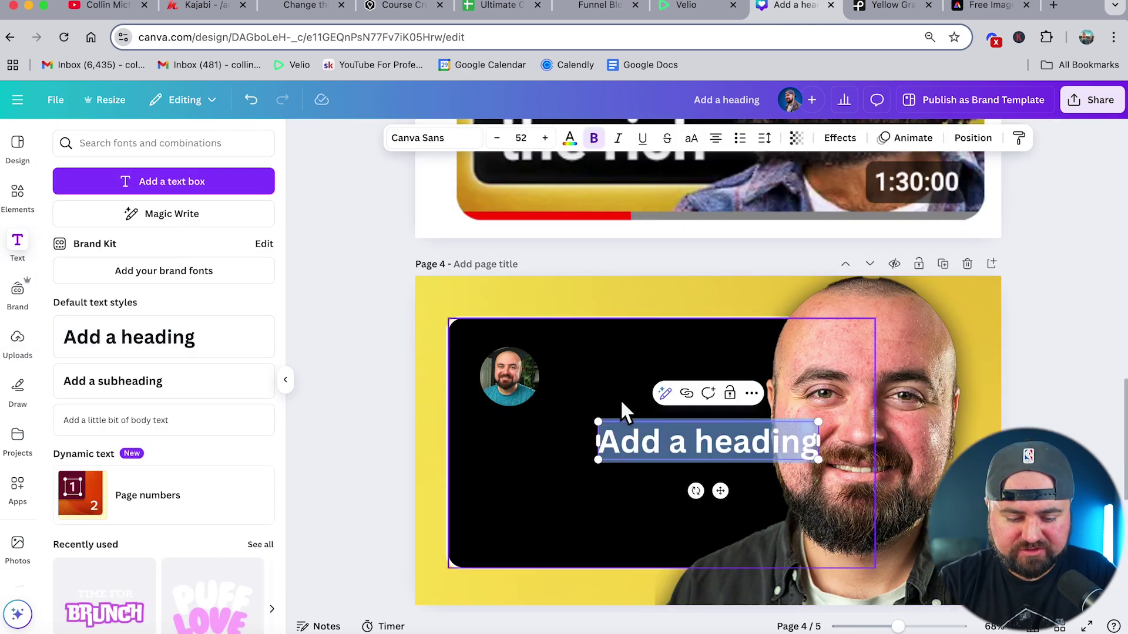
{"action": "left_click", "coordinate": [619, 503]}
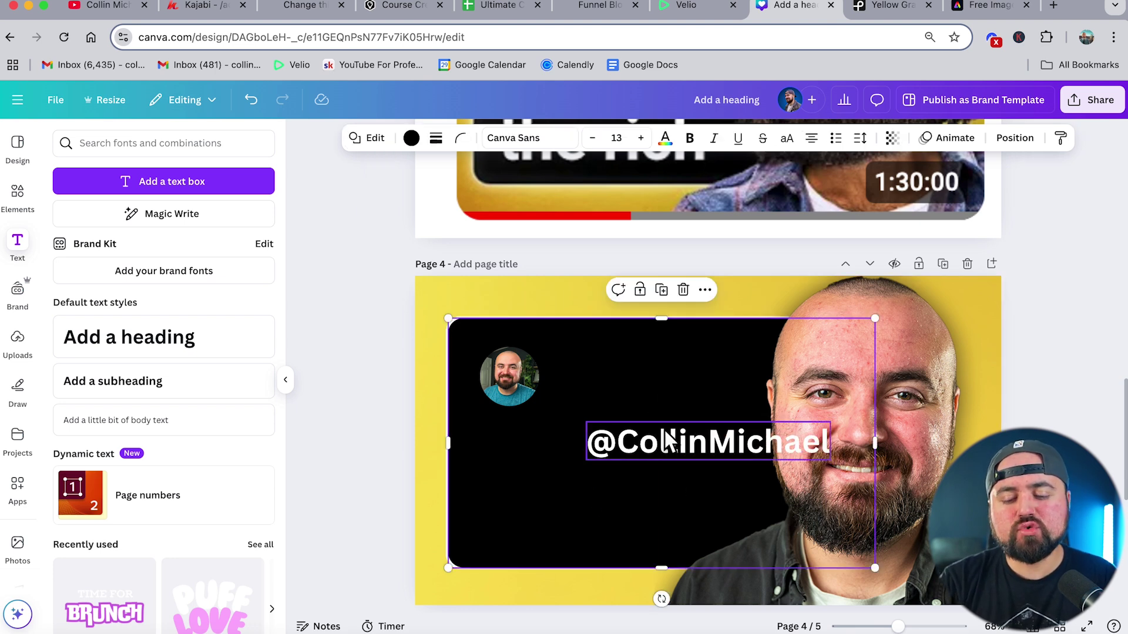
{"action": "left_click_drag", "start_coordinate": [675, 442], "coordinate": [640, 379]}
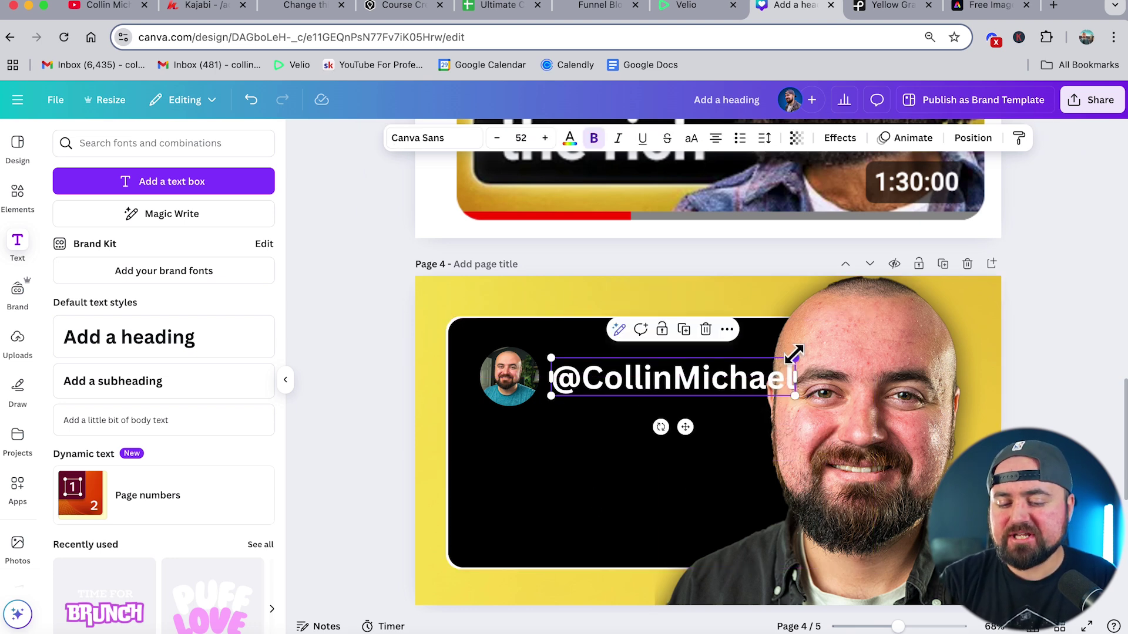
{"action": "left_click_drag", "start_coordinate": [794, 355], "coordinate": [674, 377]}
{"action": "scroll", "coordinate": [597, 523], "scroll_direction": "up", "scroll_amount": 2}
{"action": "left_click", "coordinate": [597, 513]}
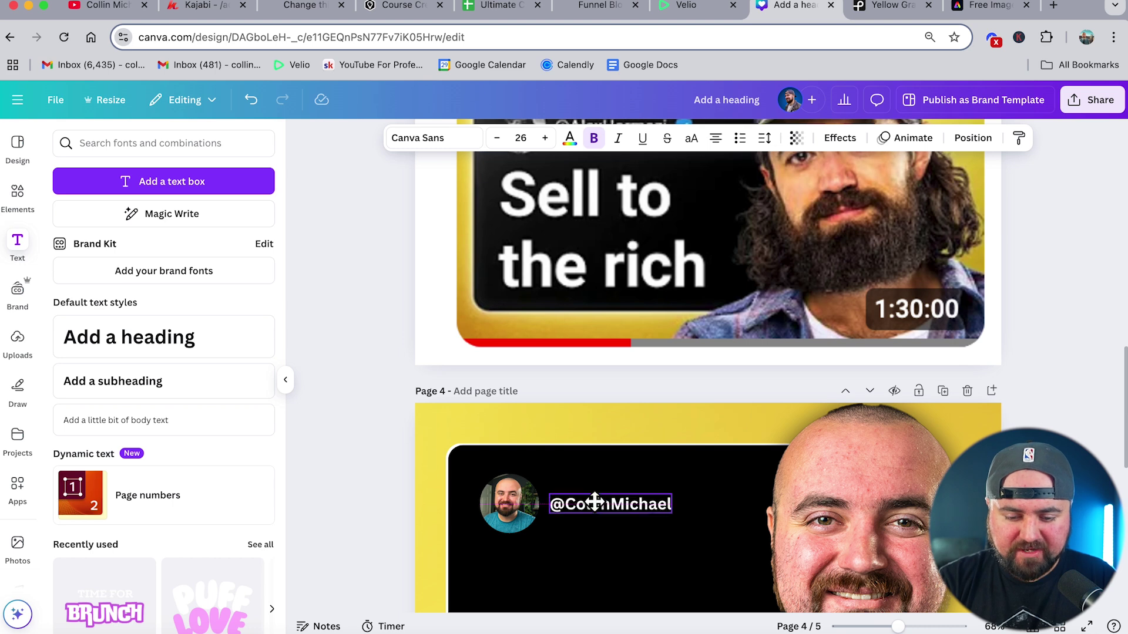
{"action": "scroll", "coordinate": [693, 428], "scroll_direction": "up", "scroll_amount": 2}
{"action": "scroll", "coordinate": [692, 427], "scroll_direction": "down", "scroll_amount": 3}
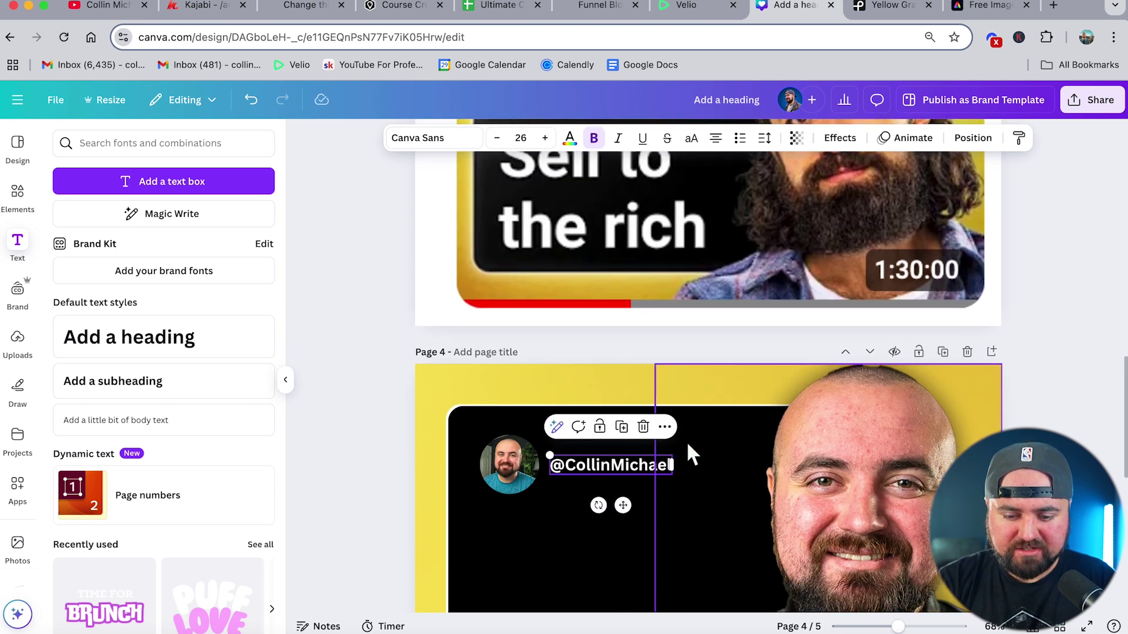
{"action": "mouse_move", "coordinate": [543, 454]}
{"action": "left_mouse_down"}
{"action": "mouse_move", "coordinate": [505, 457]}
{"action": "mouse_move", "coordinate": [536, 452]}
{"action": "left_mouse_up"}
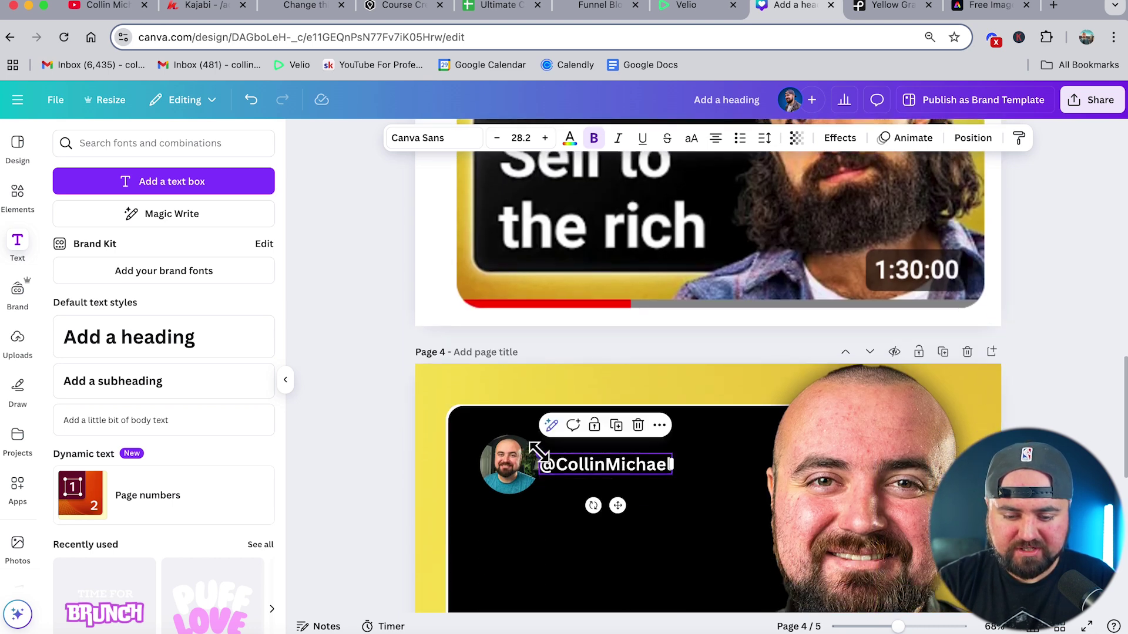
- Set the handle text in Bricolage Grotesque Light
{"action": "left_click", "coordinate": [477, 139]}
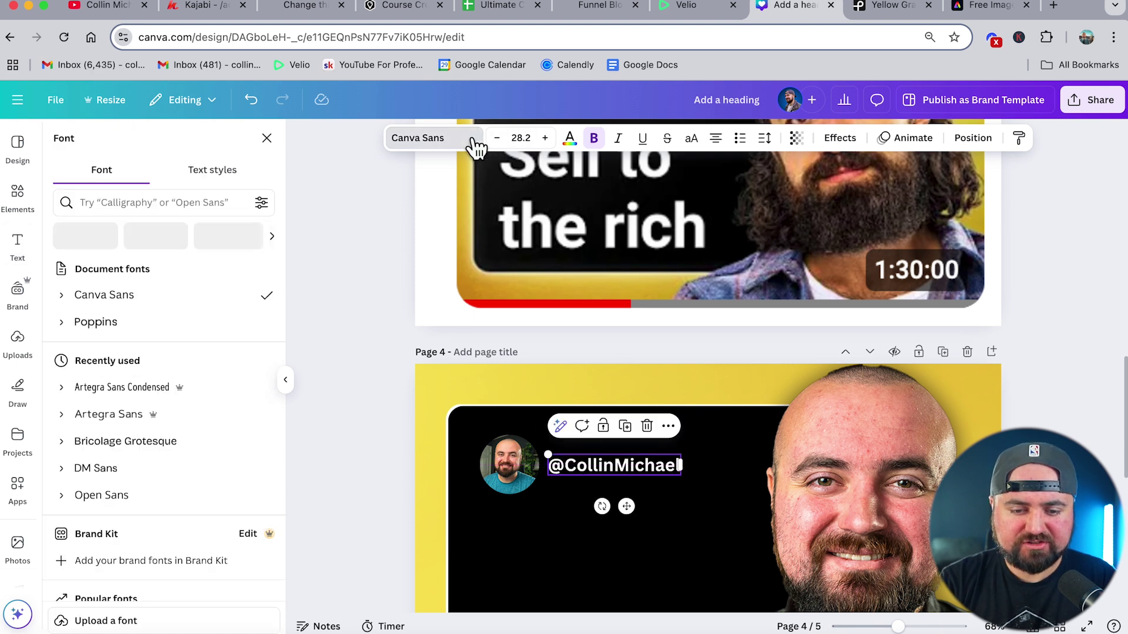
{"action": "scroll", "coordinate": [261, 281], "scroll_direction": "down", "scroll_amount": 2}
{"action": "left_click", "coordinate": [80, 354]}
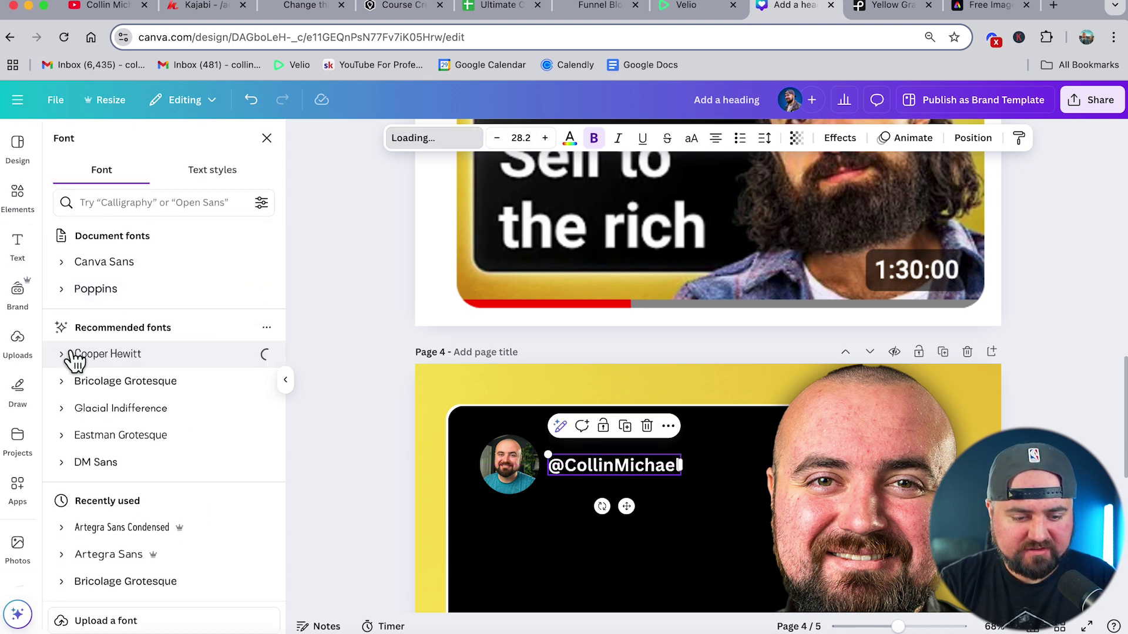
{"action": "left_click", "coordinate": [61, 360]}
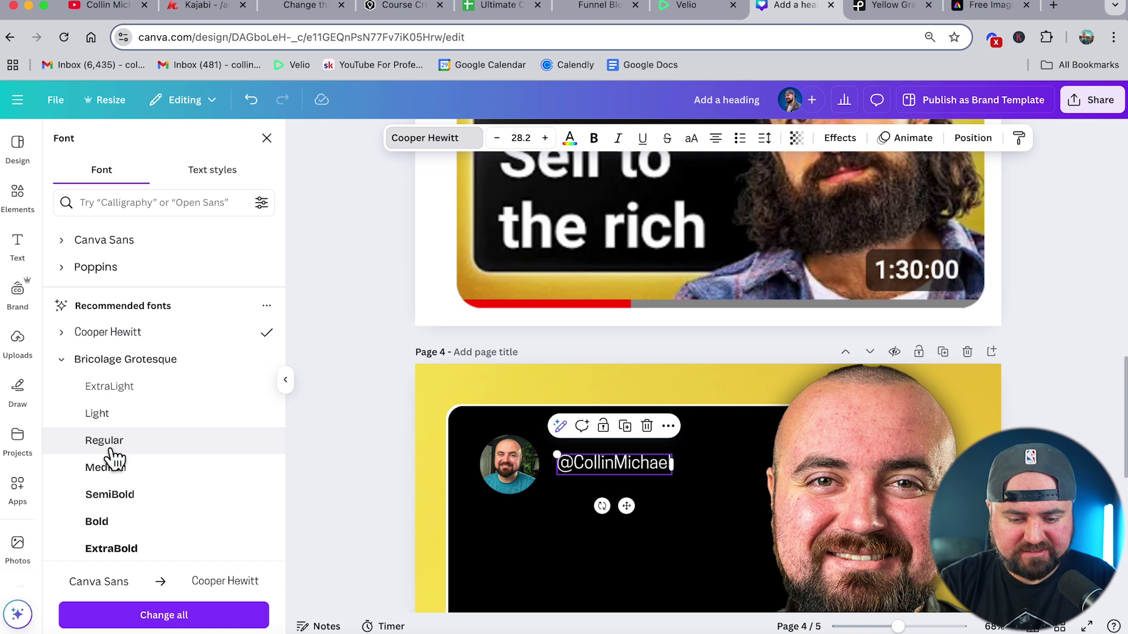
{"action": "left_click", "coordinate": [110, 439]}
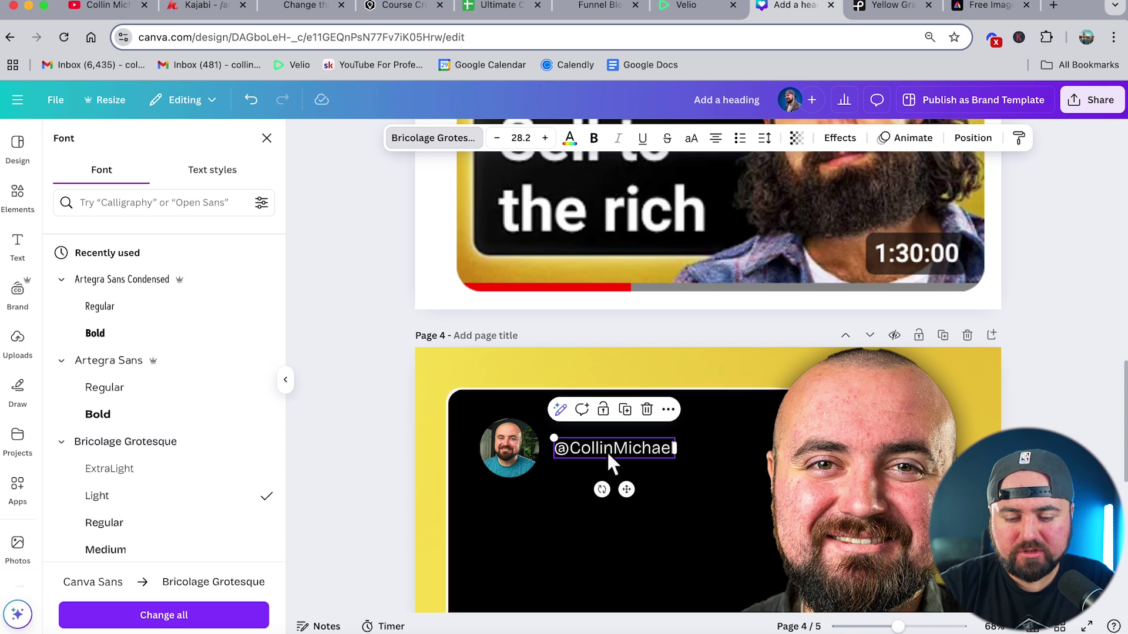
{"action": "key", "text": "Escape"}
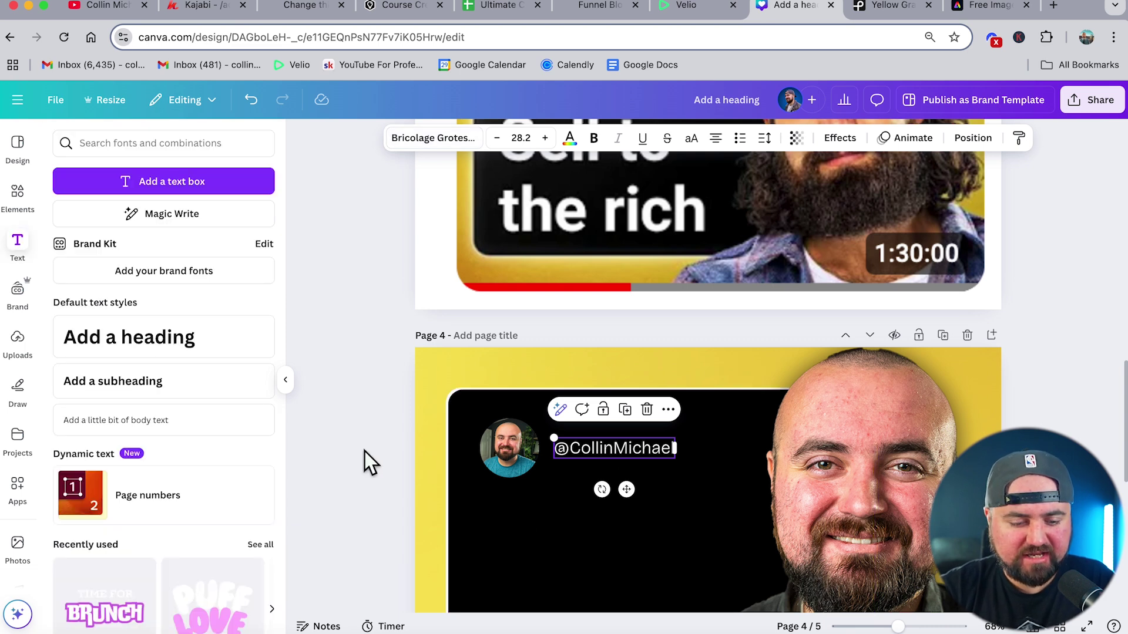
{"action": "key", "text": "Escape"}
{"action": "scroll", "coordinate": [376, 455], "scroll_direction": "down", "scroll_amount": 2}
{"action": "left_click", "coordinate": [18, 194]}
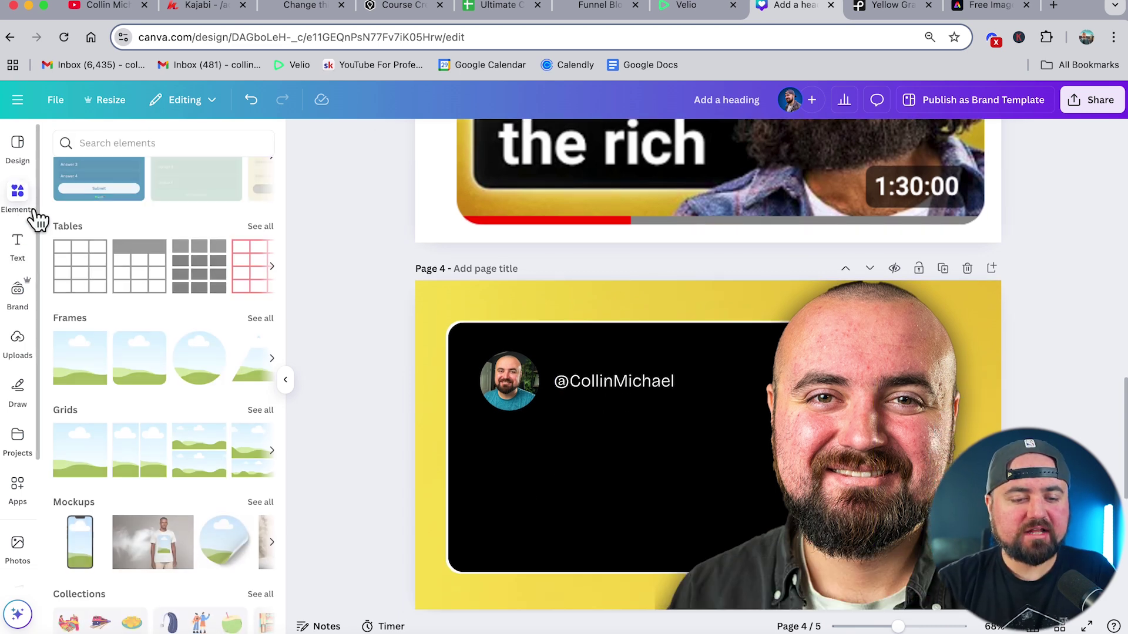
- Search graphics for 'verified' and place the blue wavy badge right after the handle
{"action": "left_click", "coordinate": [145, 144]}
{"action": "type", "text": "verified"}
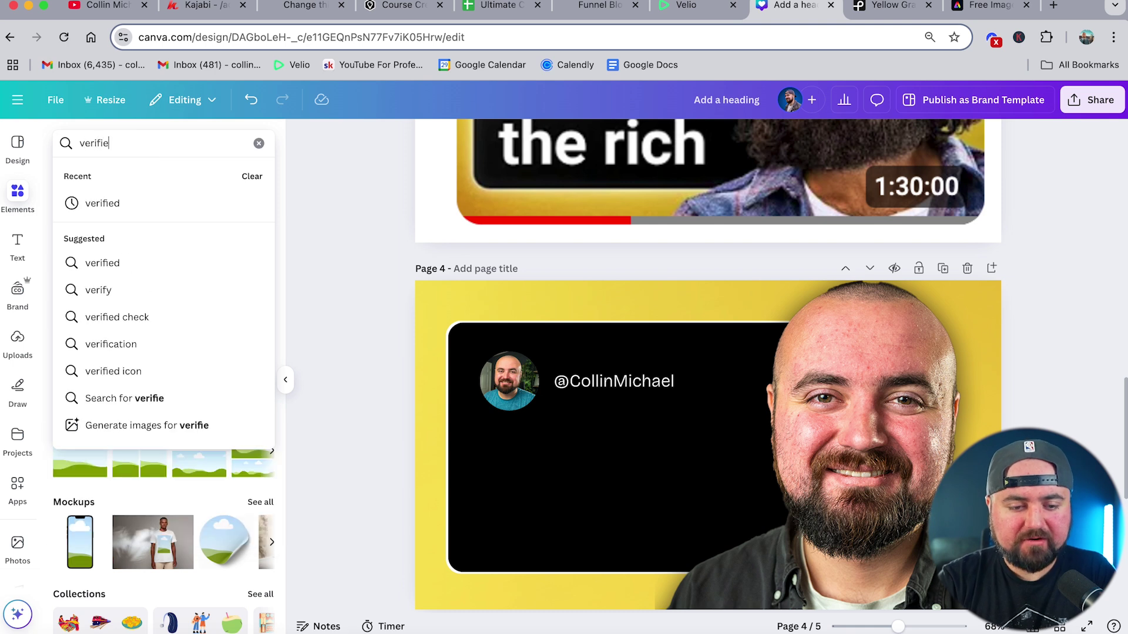
{"action": "key", "text": "Return"}
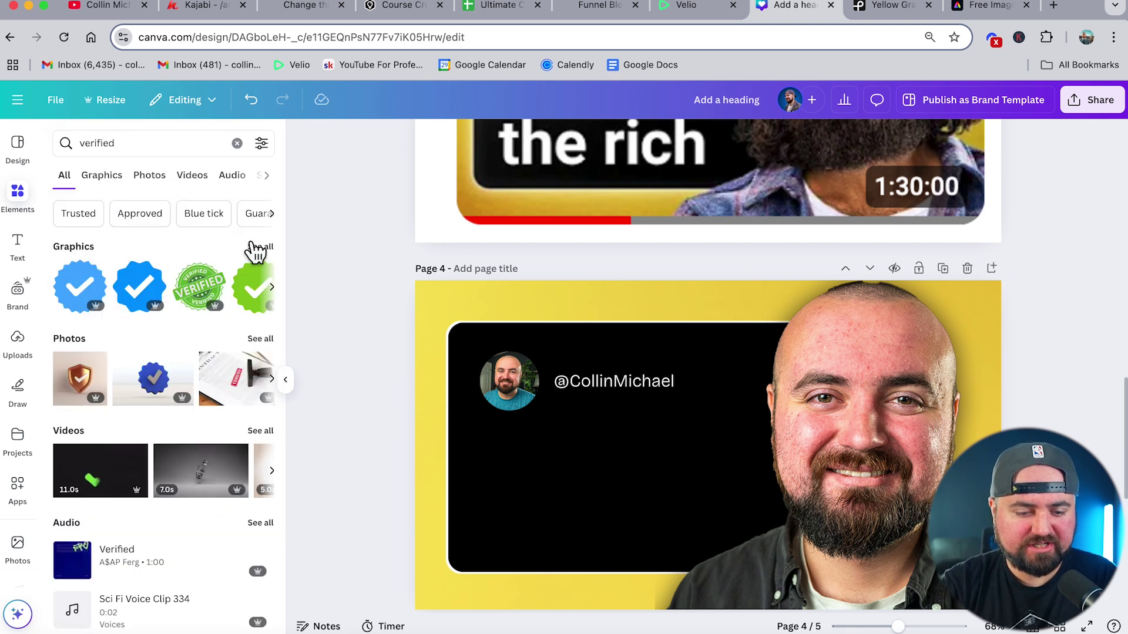
{"action": "left_click", "coordinate": [260, 246]}
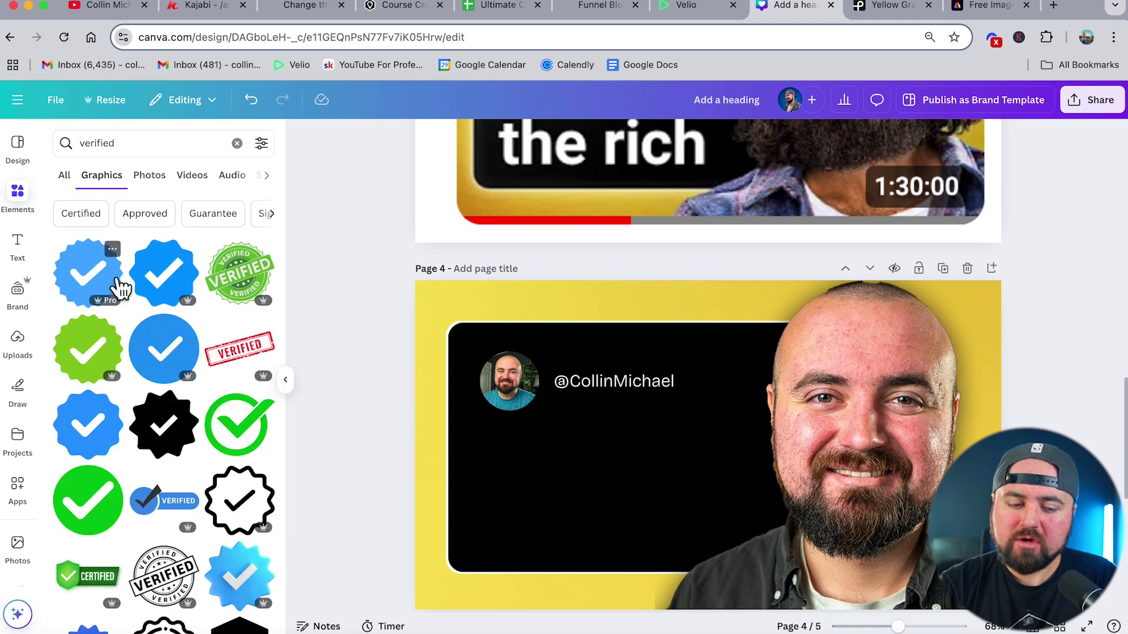
{"action": "left_click", "coordinate": [89, 432]}
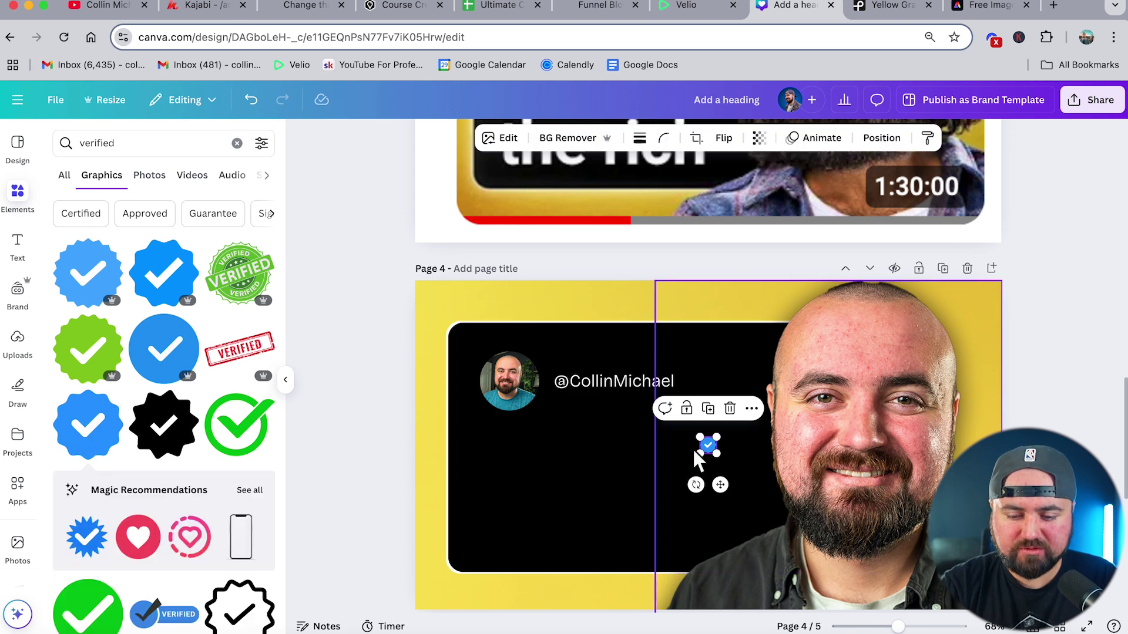
{"action": "scroll", "coordinate": [692, 447], "scroll_direction": "up", "scroll_amount": 5}
{"action": "left_click_drag", "start_coordinate": [724, 445], "coordinate": [673, 310]}
{"action": "scroll", "coordinate": [453, 532], "scroll_direction": "down", "scroll_amount": 6}
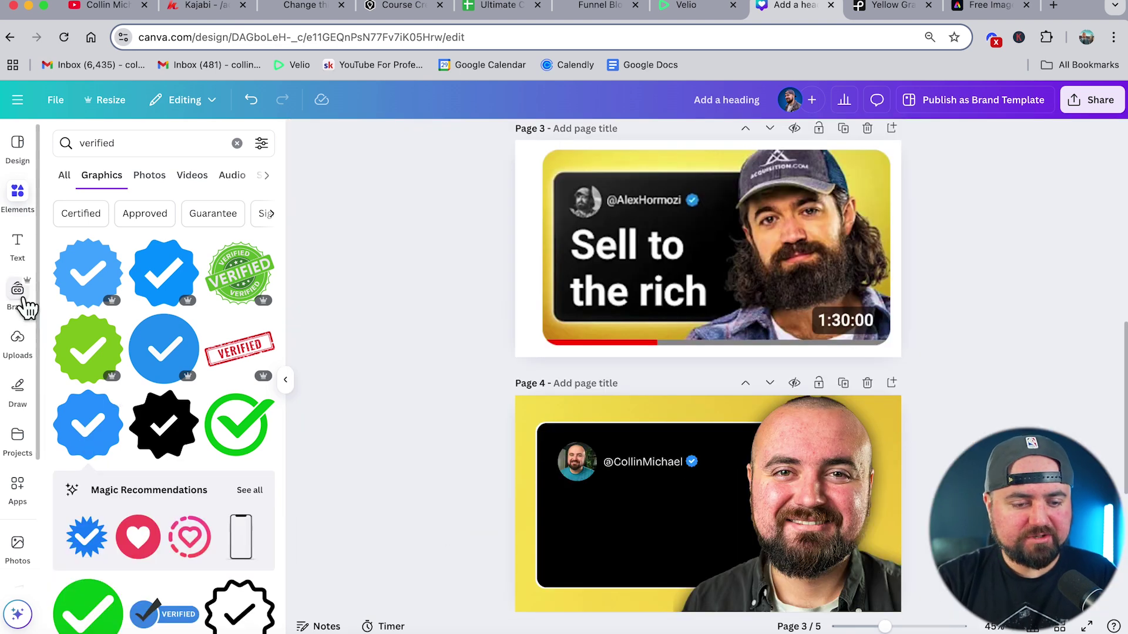
{"action": "left_click", "coordinate": [9, 265]}
- Add a heading on page 4's black panel, paste 'Sell to the rich', and enlarge it into place
{"action": "left_click", "coordinate": [151, 352]}
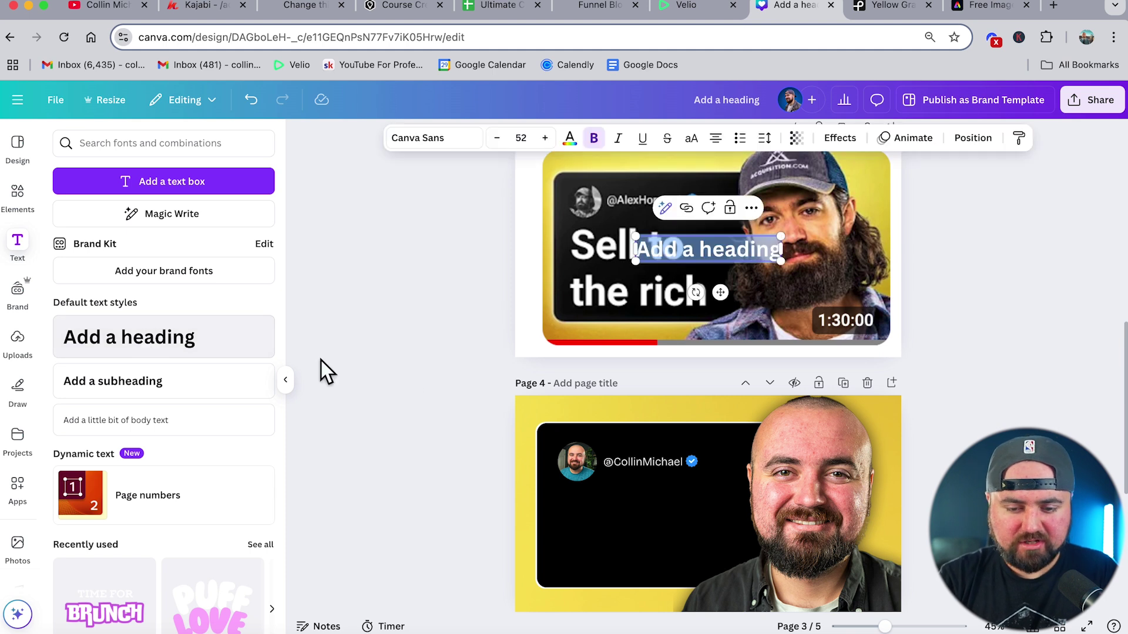
{"action": "left_click_drag", "start_coordinate": [721, 292], "coordinate": [663, 557]}
{"action": "type", "text": "Sell to the rich"}
{"action": "left_click_drag", "start_coordinate": [603, 496], "coordinate": [546, 489]}
{"action": "left_click_drag", "start_coordinate": [604, 534], "coordinate": [620, 553]}
- Tighten the headline's line spacing to 1.08, enlarge it to about size 99, and check the handle and badge
{"action": "left_click", "coordinate": [764, 140]}
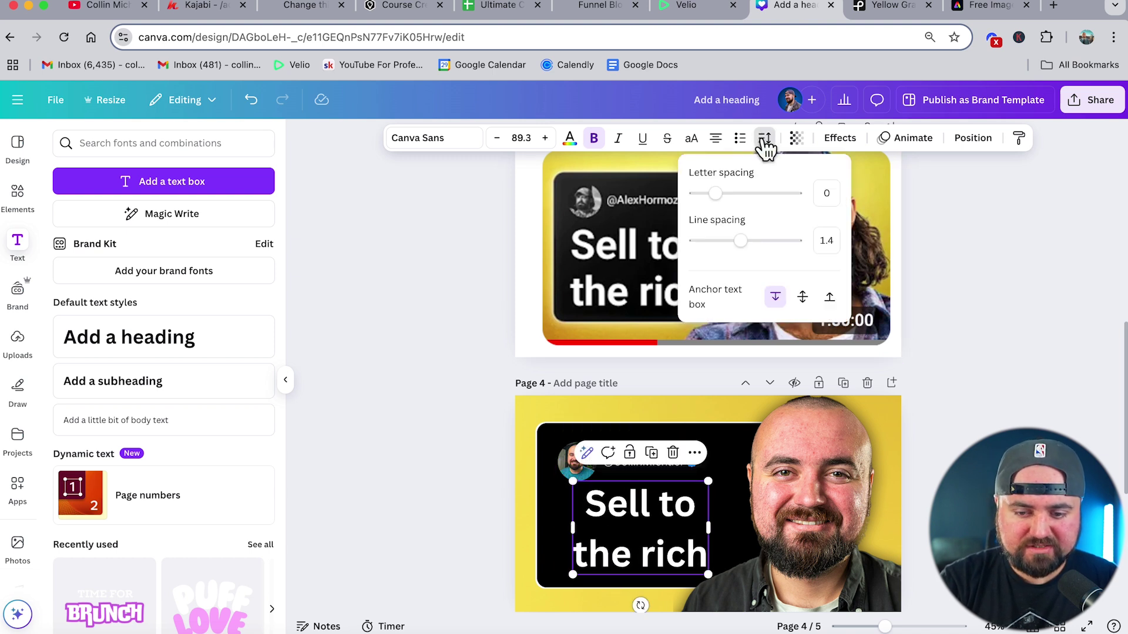
{"action": "left_click_drag", "start_coordinate": [741, 246], "coordinate": [729, 248]}
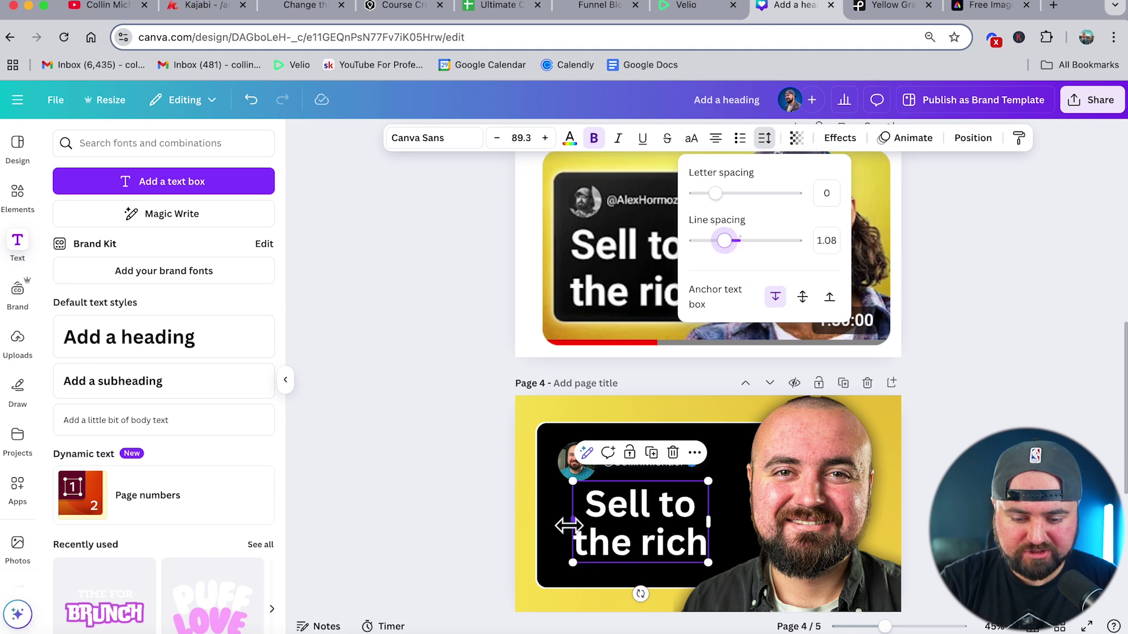
{"action": "left_click_drag", "start_coordinate": [574, 564], "coordinate": [559, 571]}
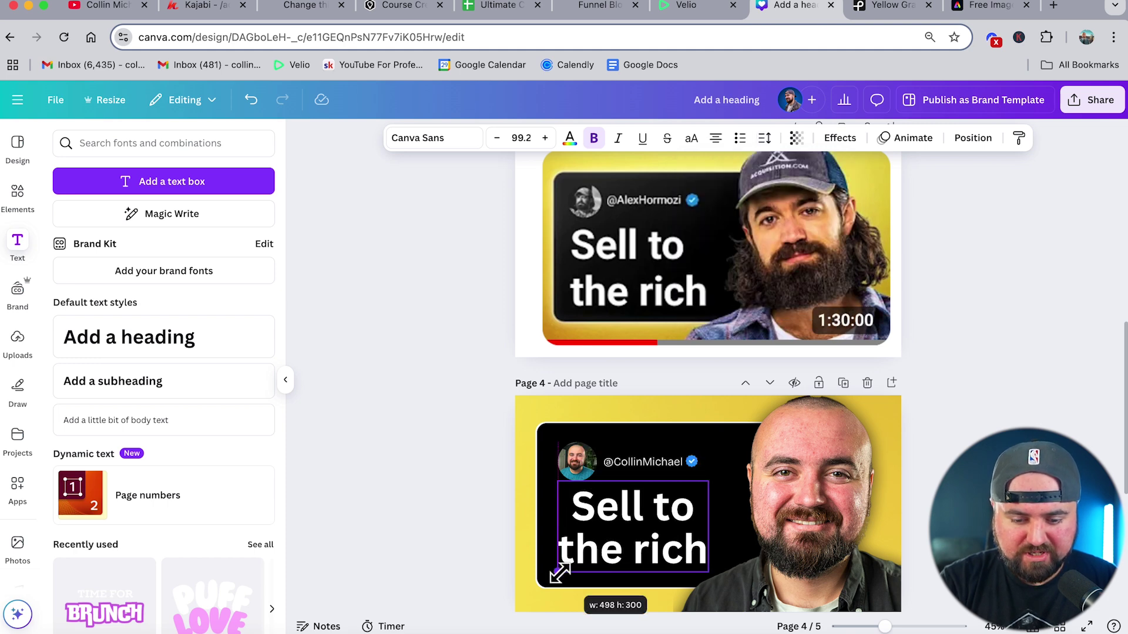
{"action": "scroll", "coordinate": [715, 573], "scroll_direction": "up", "scroll_amount": 5}
{"action": "left_click", "coordinate": [577, 372]}
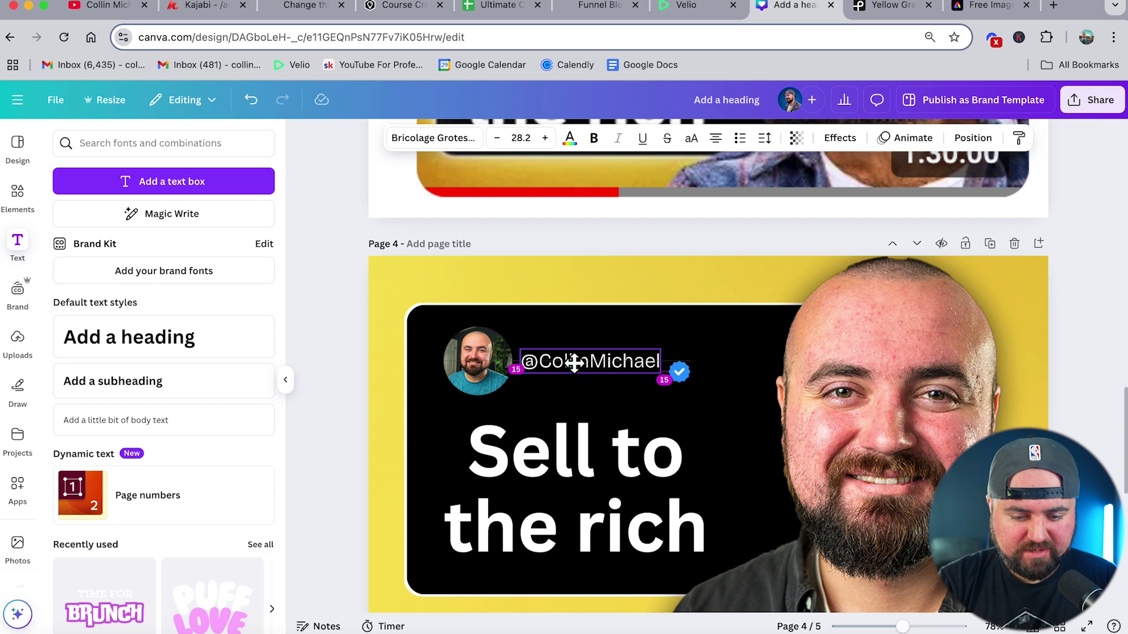
{"action": "left_click", "coordinate": [679, 372]}
{"action": "scroll", "coordinate": [468, 390], "scroll_direction": "down", "scroll_amount": 5}
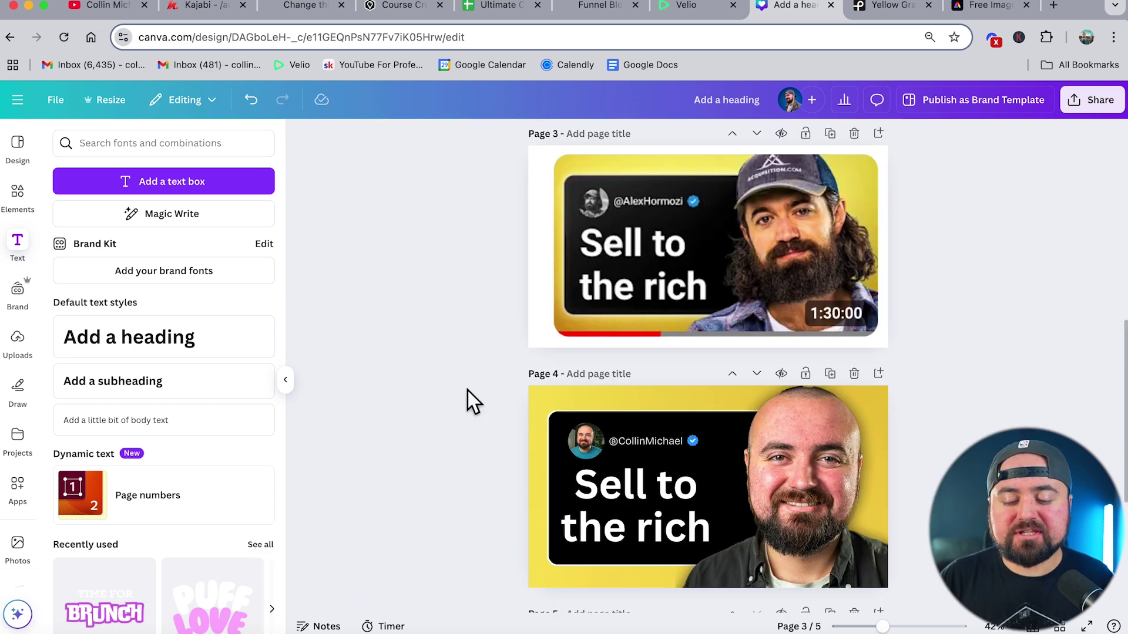
- Select the man's portrait on page 4 and open its Edit panel with filters and effects
{"action": "left_click", "coordinate": [828, 502]}
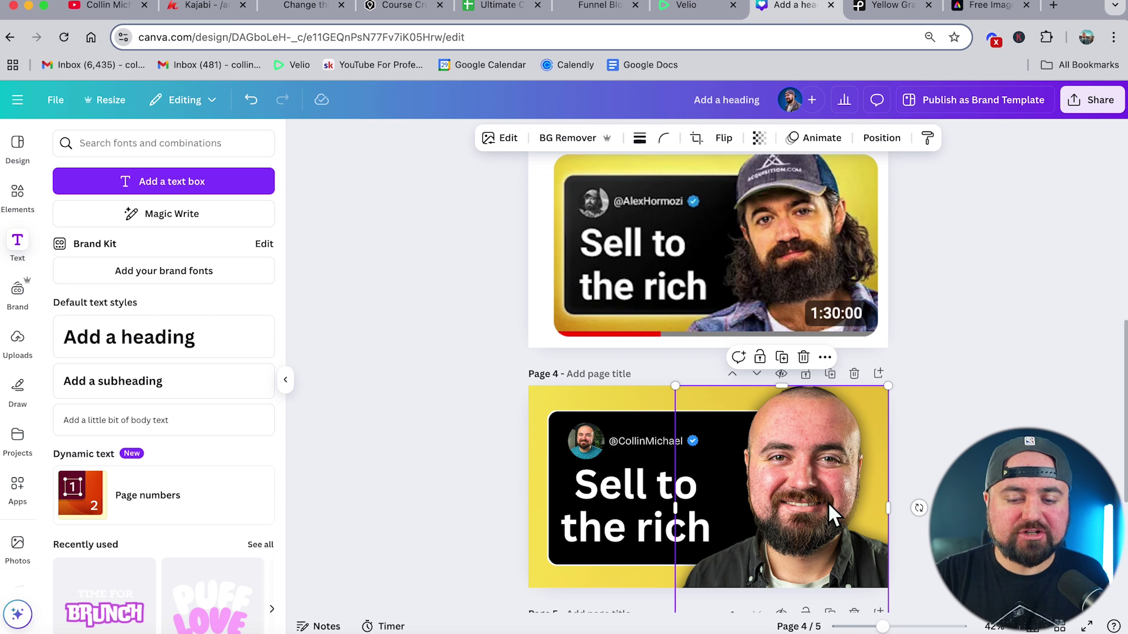
{"action": "left_click", "coordinate": [494, 141]}
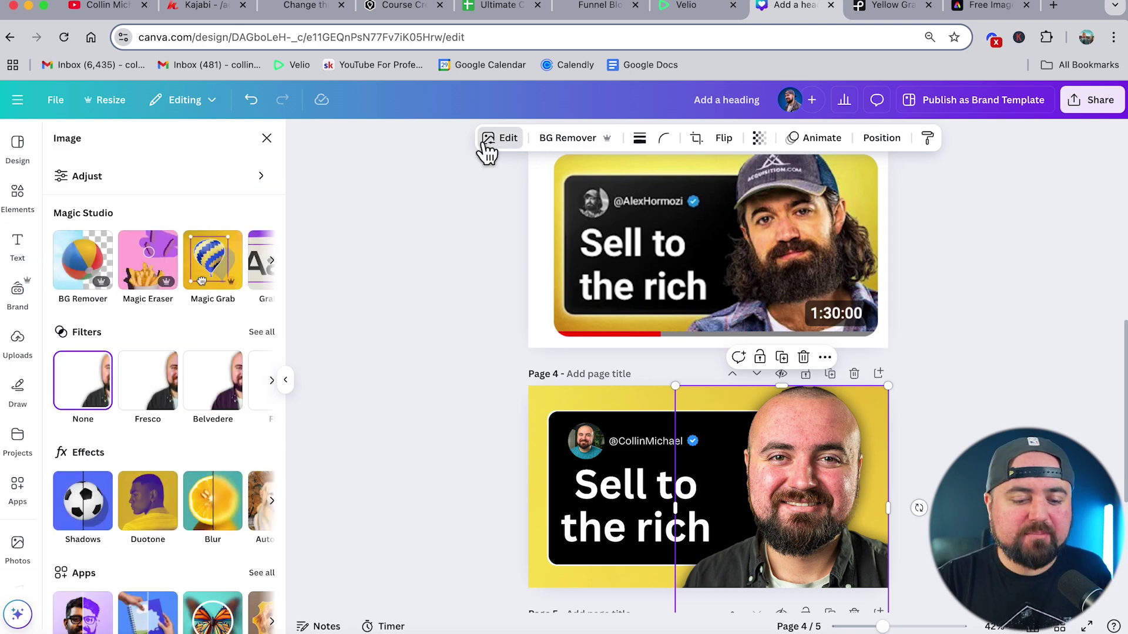
{"action": "scroll", "coordinate": [171, 405], "scroll_direction": "down", "scroll_amount": 1}
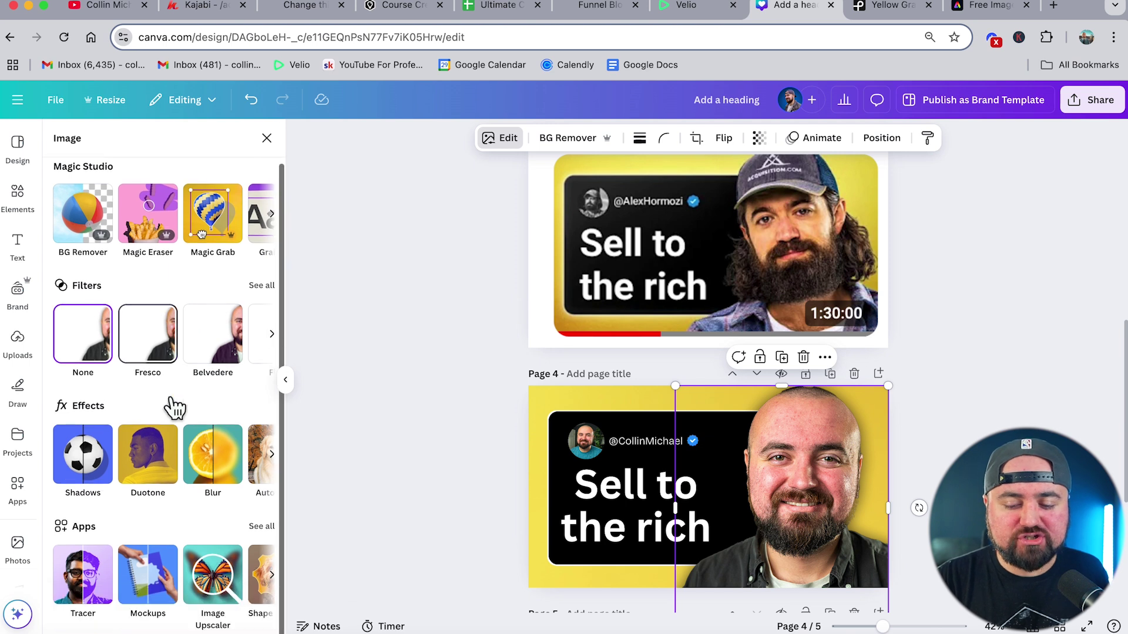